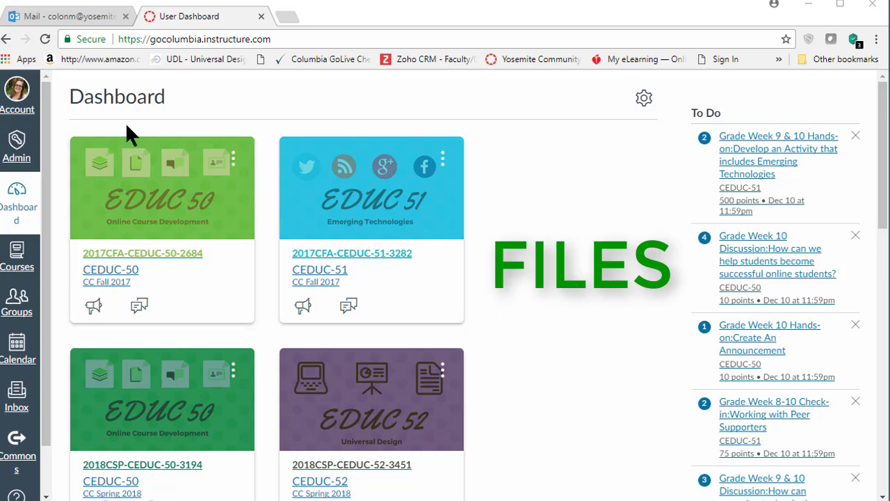
# Open the account's personal files area and look through the list of course folders.
pyautogui.click(23, 97)
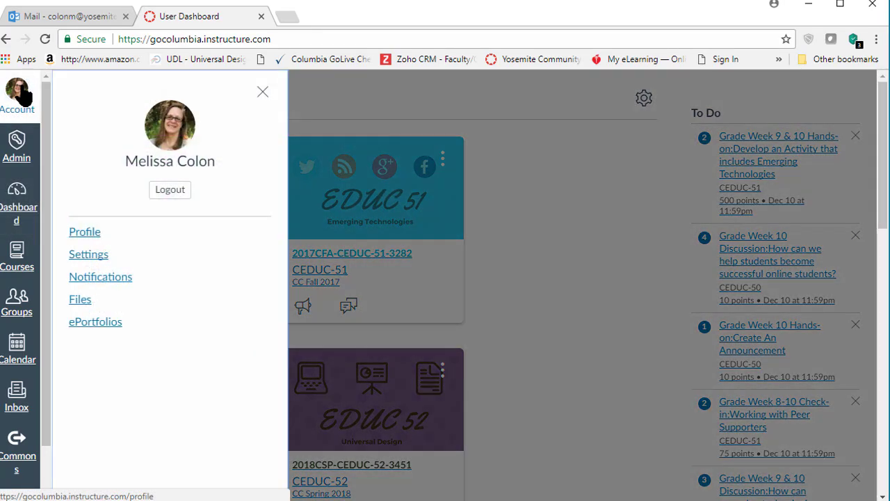
pyautogui.click(81, 300)
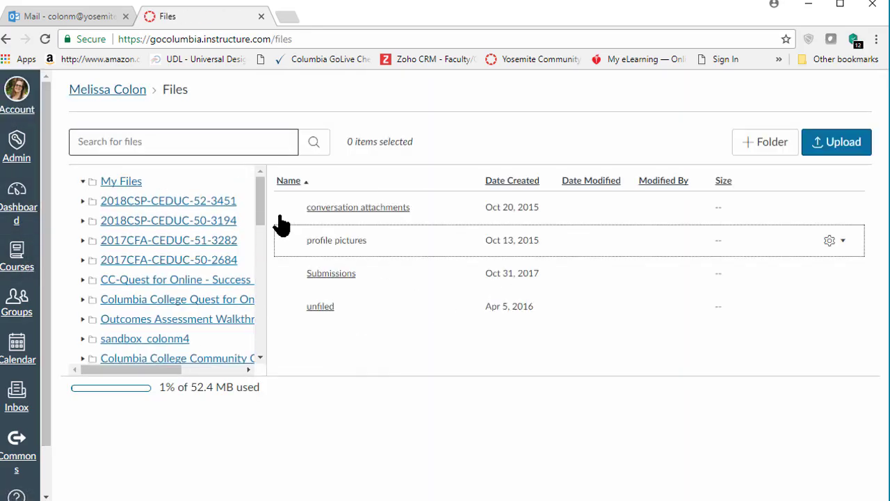
pyautogui.moveTo(259, 197); pyautogui.dragTo(267, 218)
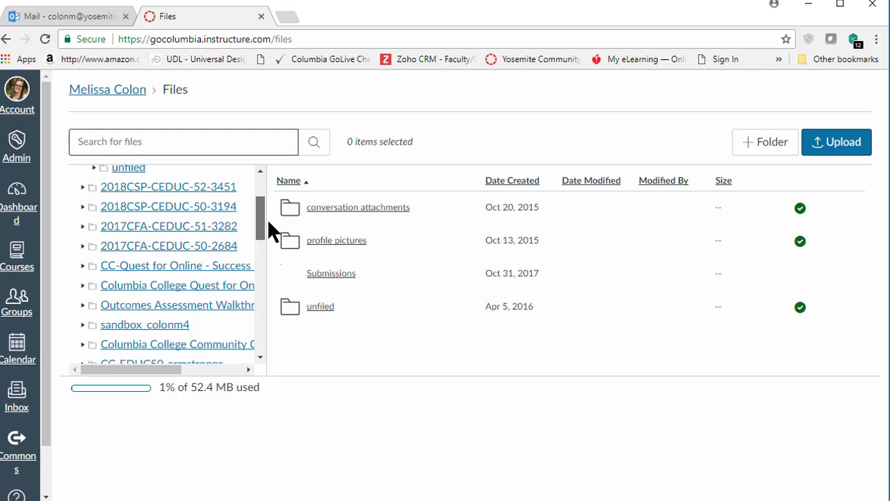
pyautogui.moveTo(267, 218); pyautogui.dragTo(270, 247)
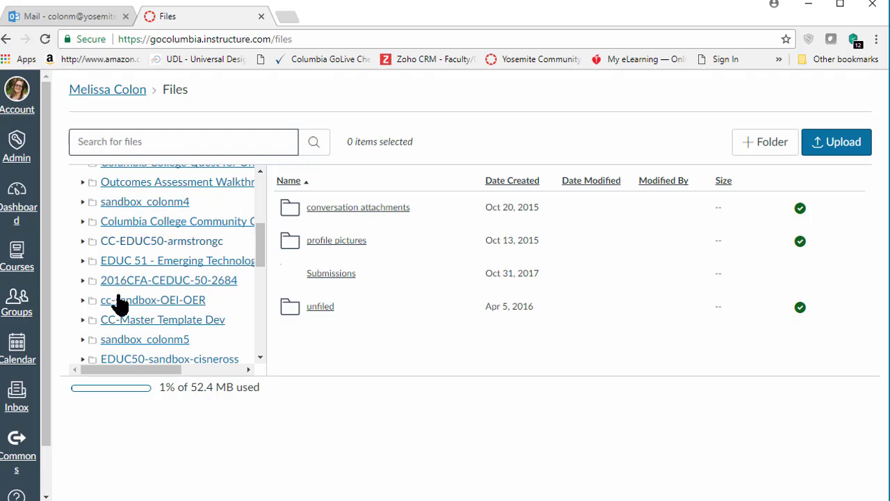
# In the 2018CSP-CEDUC-52-3451 course files, move 2017-10-03_1930.png into the Images folder.
pyautogui.moveTo(258, 255); pyautogui.dragTo(264, 222)
pyautogui.click(166, 201)
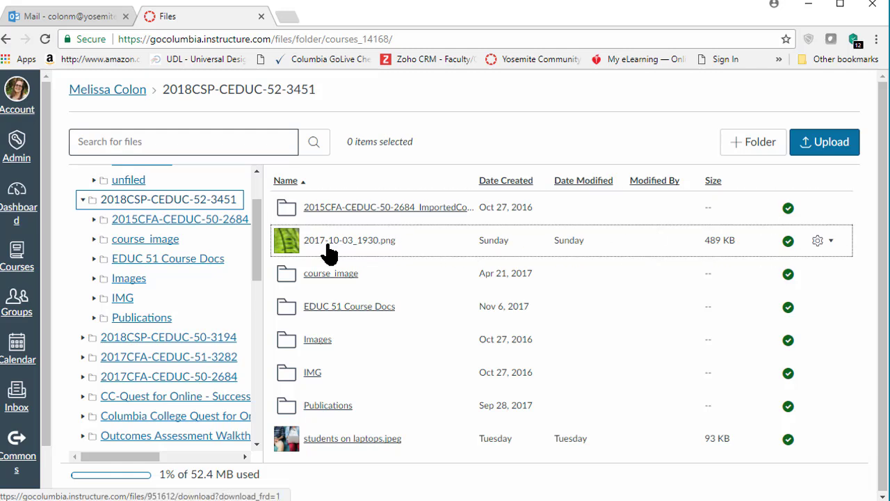
pyautogui.moveTo(328, 254); pyautogui.dragTo(327, 337)
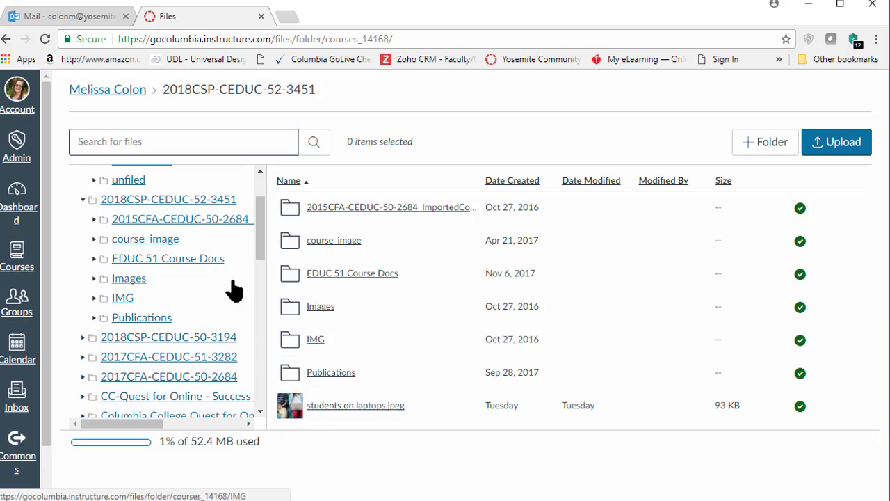
# Open the 2018CSP-CEDUC-50-3194 course from the dashboard and view its files area.
pyautogui.click(21, 200)
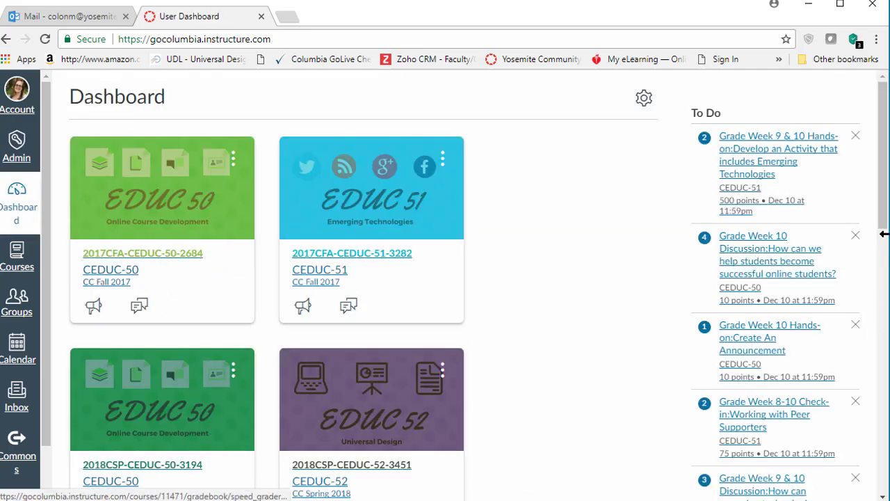
pyautogui.scroll(-2, 880, 237)
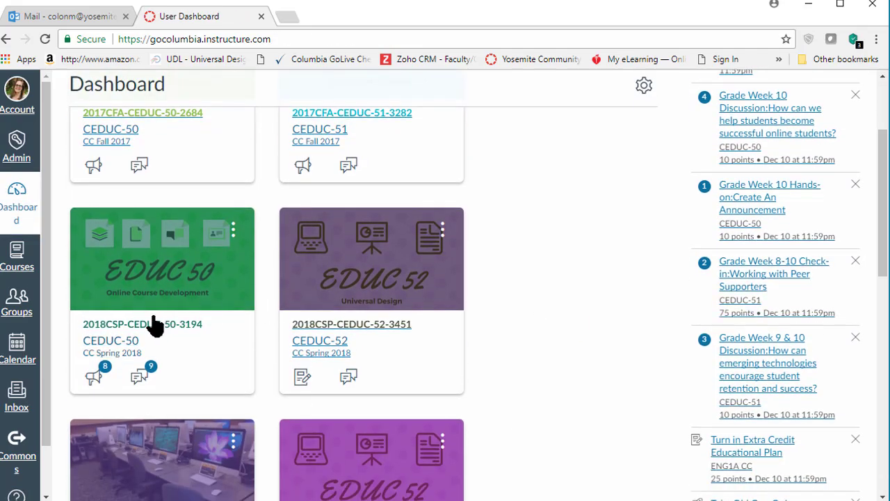
pyautogui.click(140, 325)
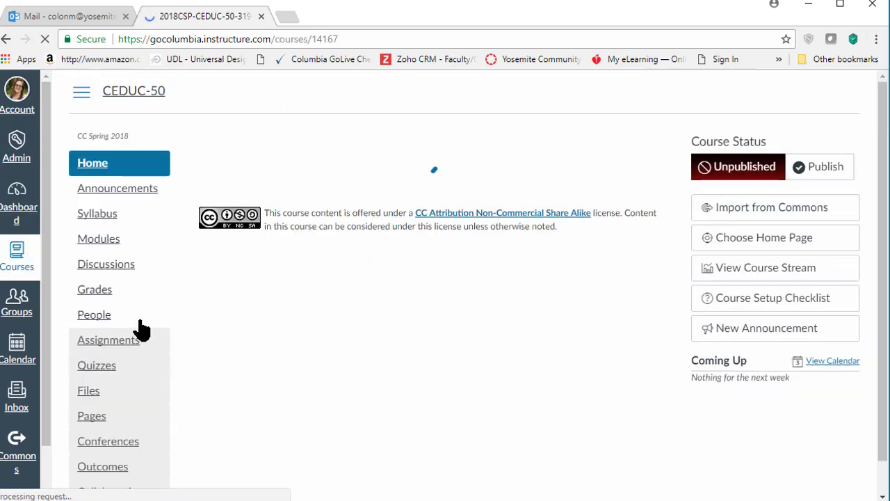
pyautogui.click(89, 391)
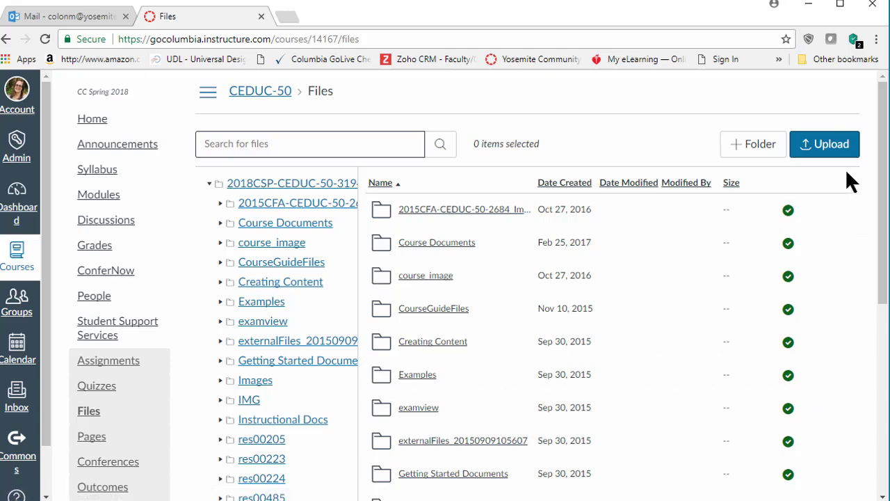
pyautogui.click(89, 413)
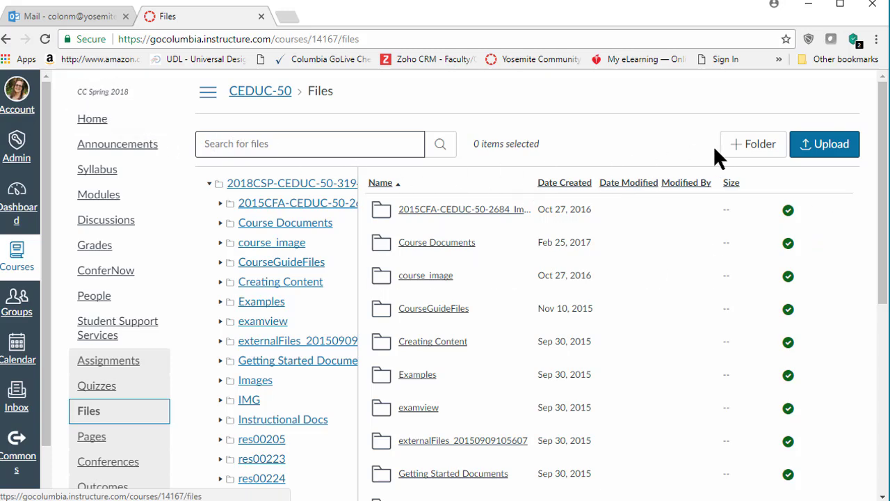
pyautogui.click(743, 155)
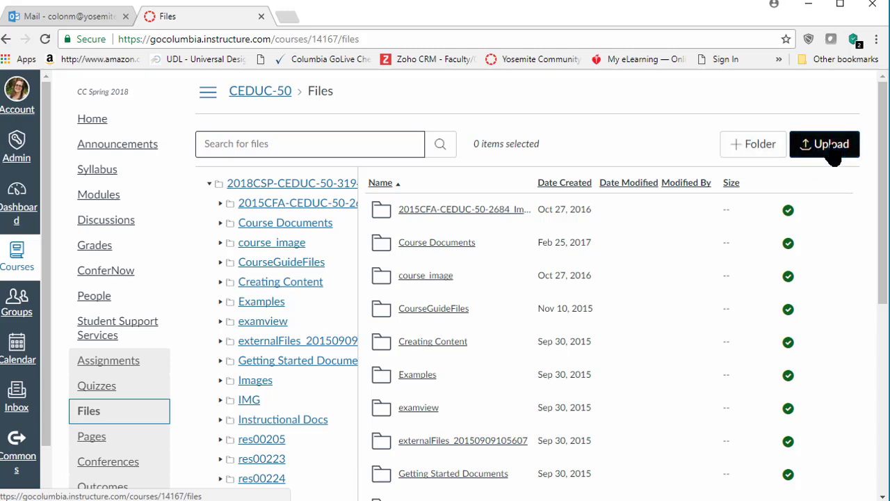
# In the sandbox course's modules, add a new content page named Practice to the Week 1 - Start Here First module.
pyautogui.click(99, 190)
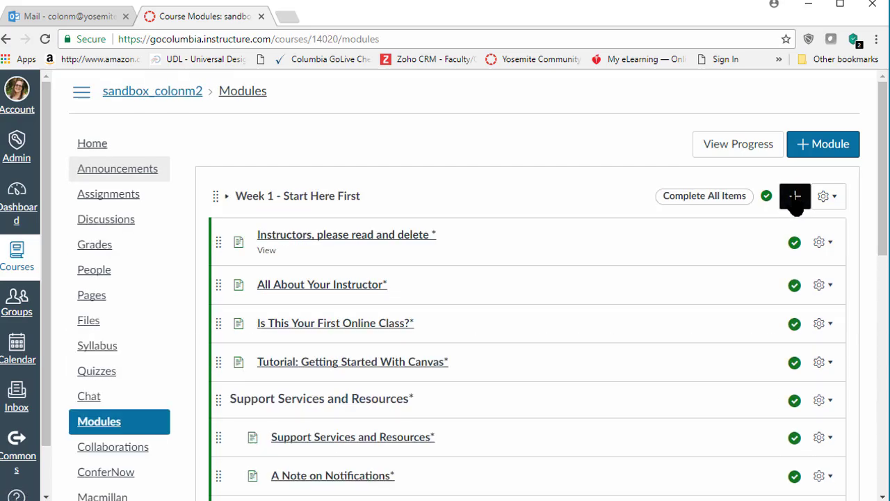
pyautogui.click(795, 196)
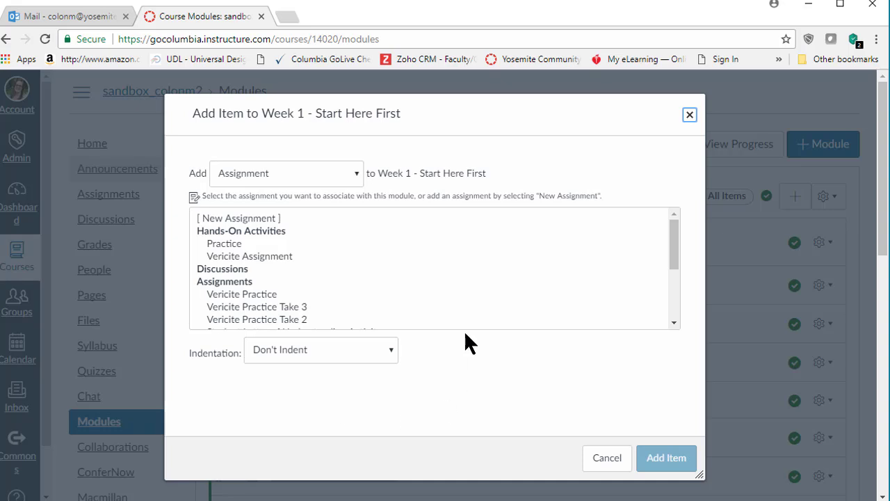
pyautogui.click(355, 176)
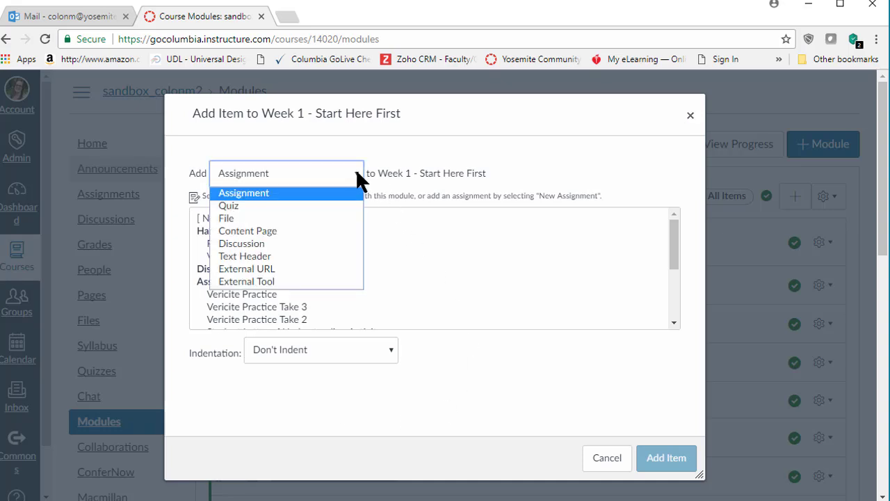
pyautogui.click(270, 231)
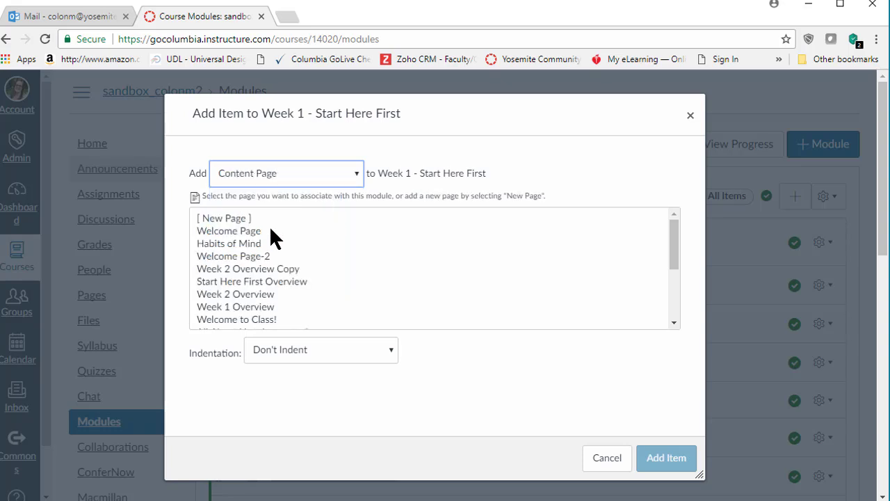
pyautogui.click(221, 217)
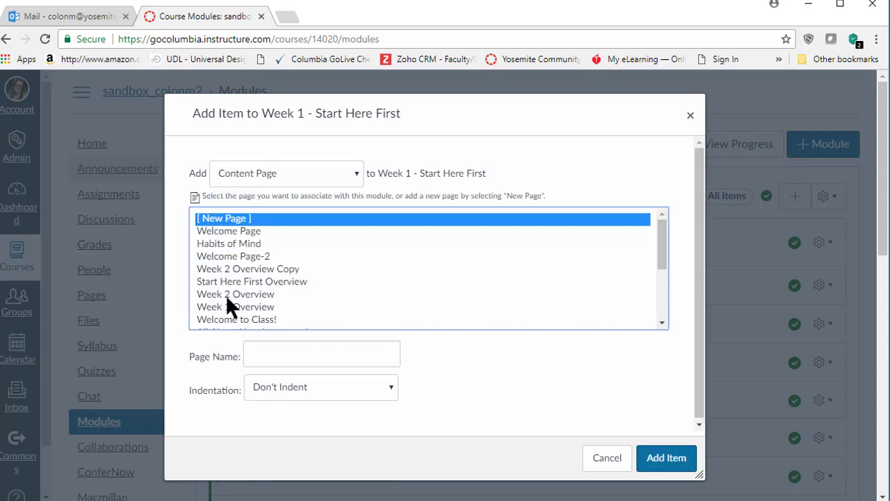
pyautogui.click(265, 344)
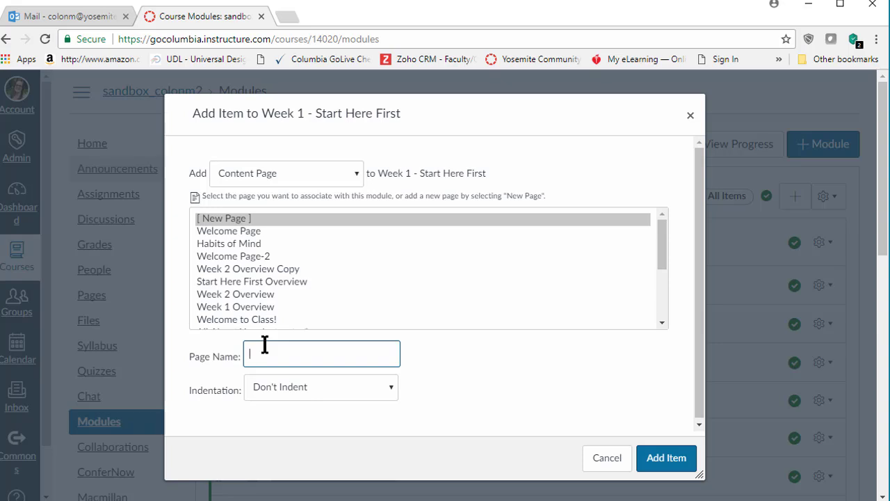
pyautogui.write('Practice')
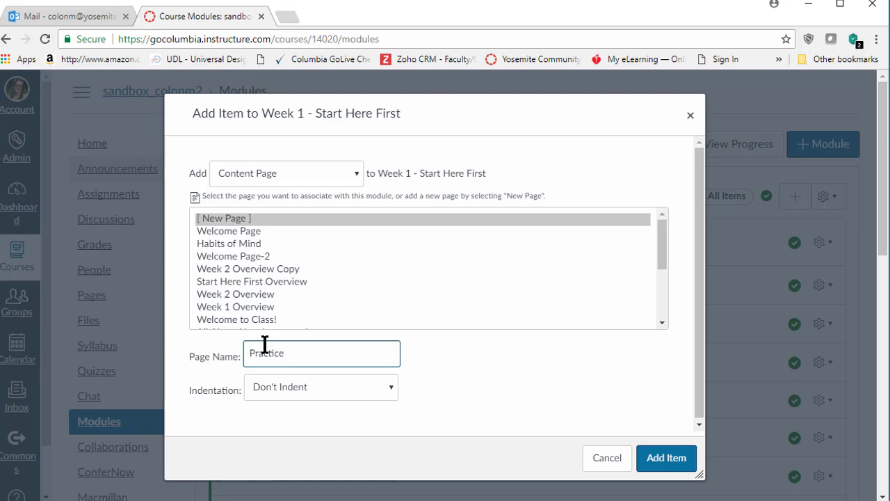
pyautogui.click(656, 467)
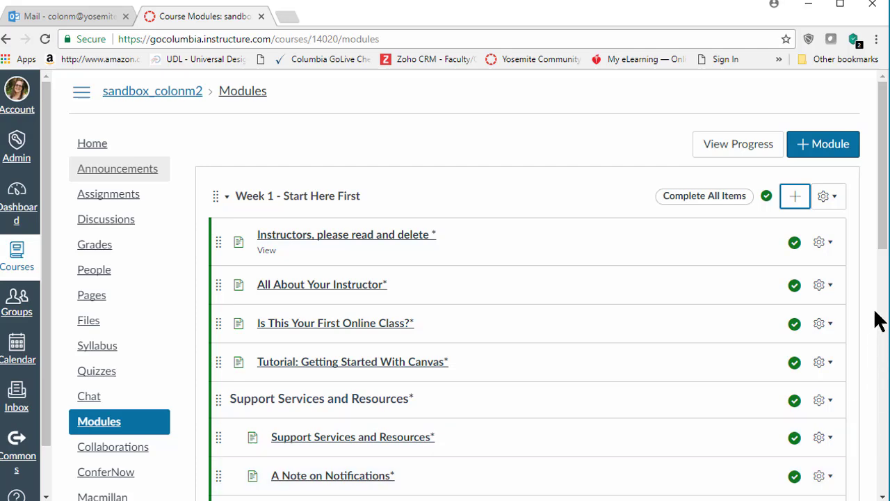
# Open the Practice page from the Week 1 module for editing, with the course files listed beside the page body.
pyautogui.moveTo(882, 240); pyautogui.dragTo(882, 390)
pyautogui.click(281, 379)
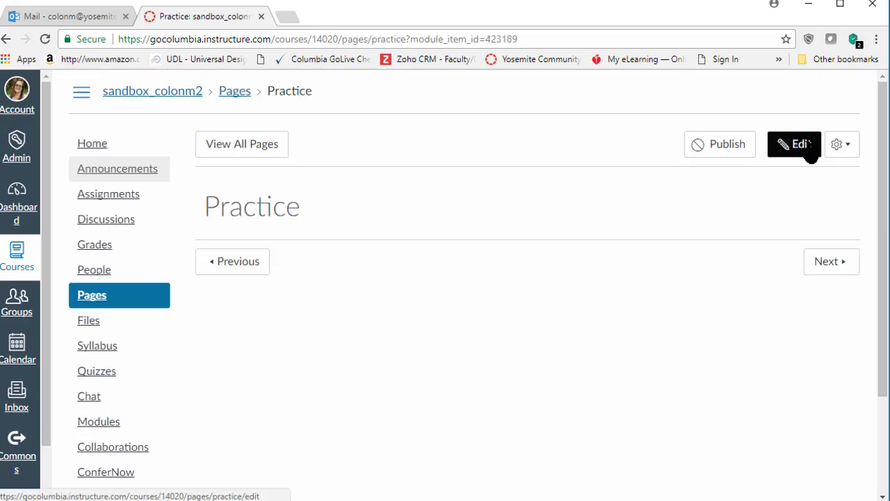
pyautogui.click(808, 149)
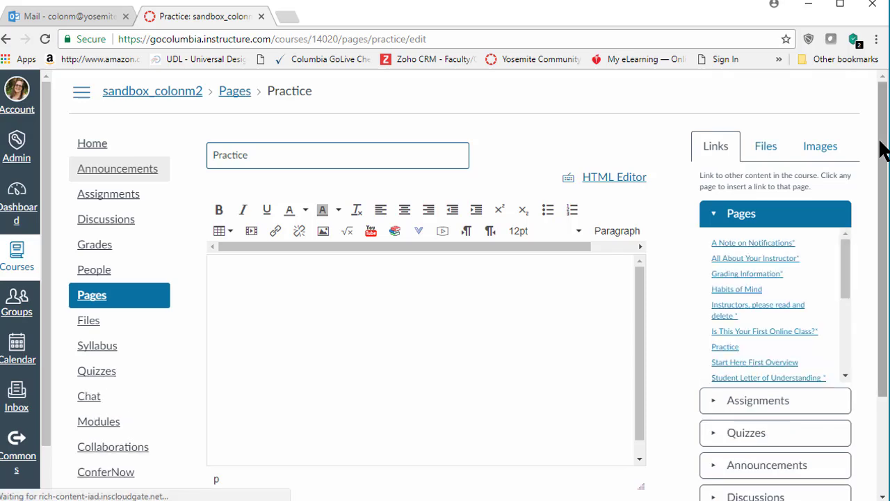
pyautogui.moveTo(879, 139); pyautogui.dragTo(884, 166)
pyautogui.click(759, 108)
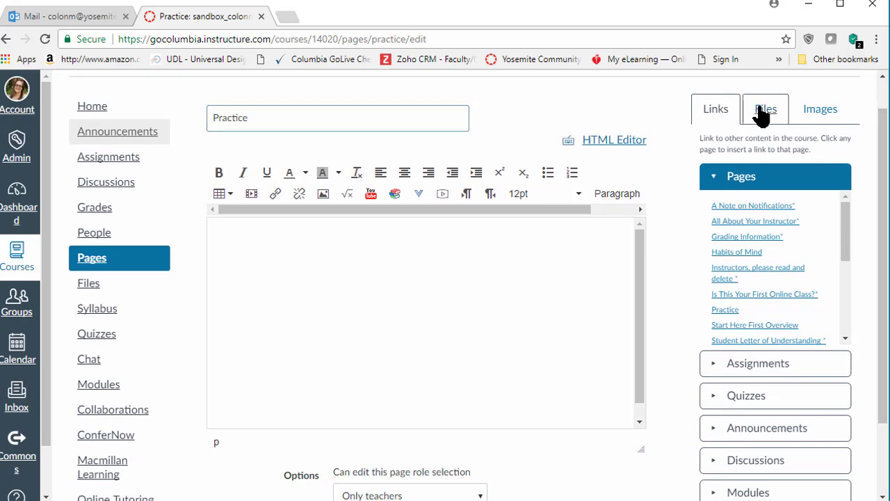
pyautogui.click(344, 240)
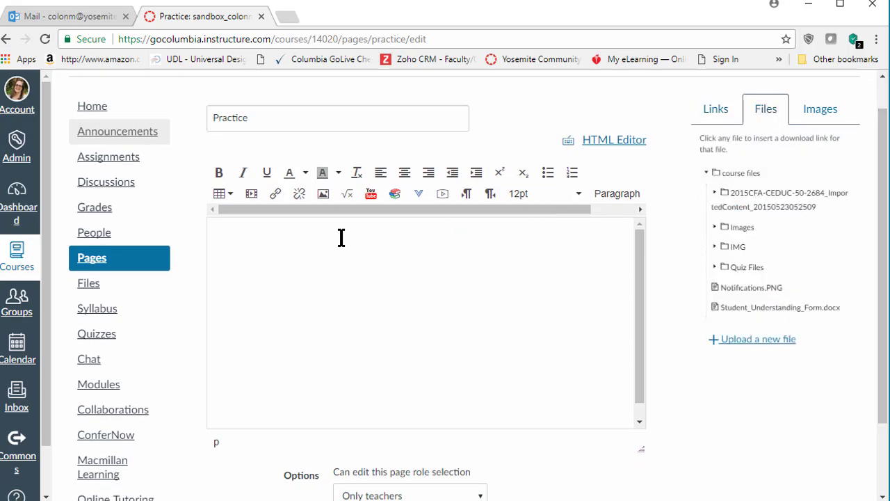
pyautogui.write('Syllbus')
pyautogui.moveTo(259, 236); pyautogui.dragTo(214, 234)
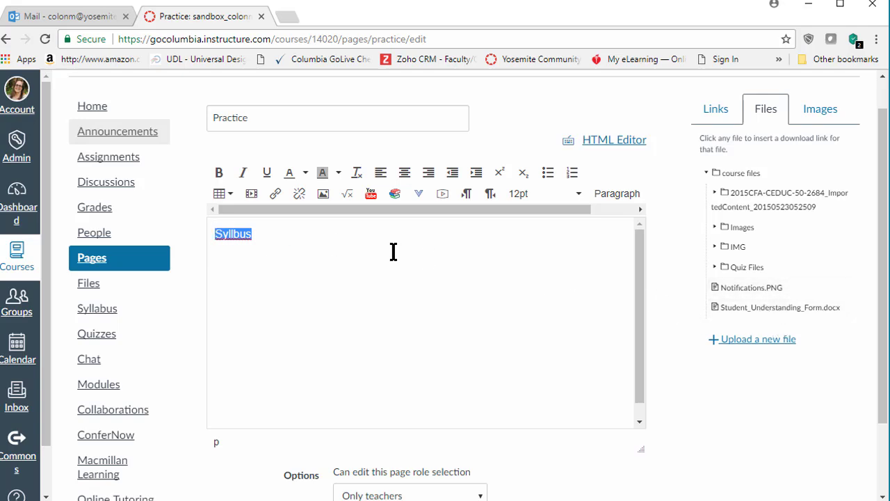
pyautogui.moveTo(266, 232); pyautogui.dragTo(196, 228)
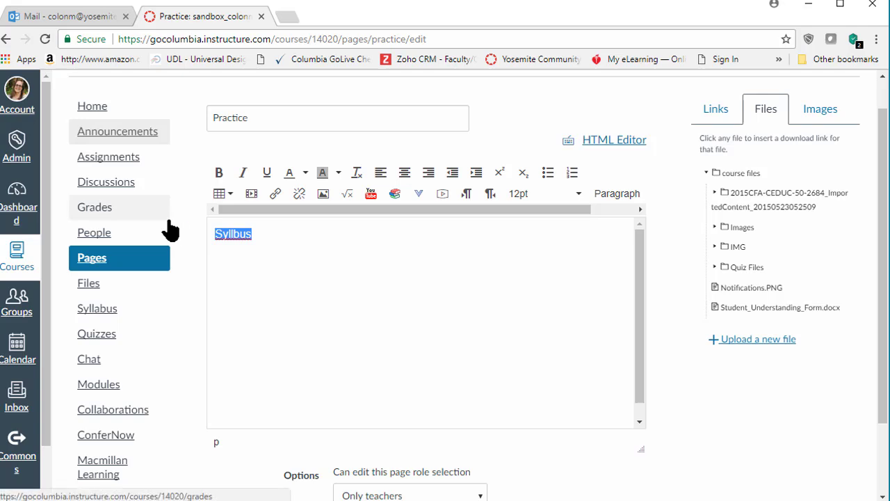
# Enter the text Student Letter in the page body and link it to the course file Student_Understanding_Form.docx.
pyautogui.write('Student IE')
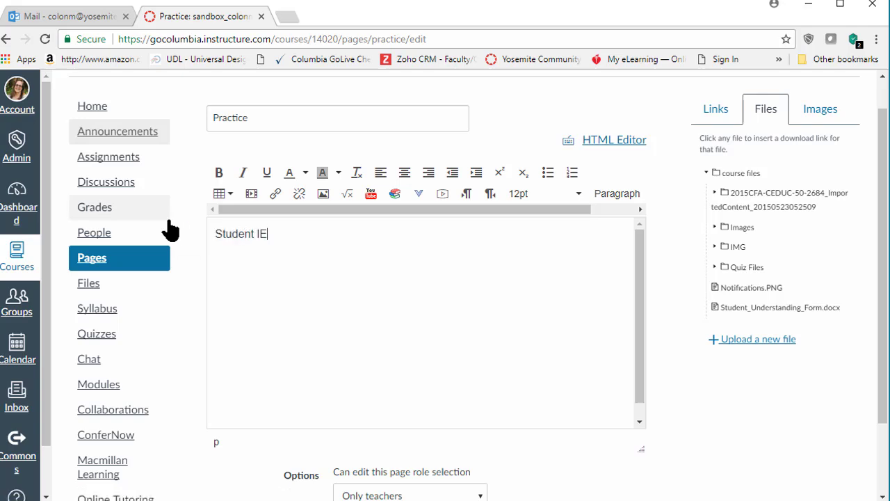
pyautogui.write('tter')
pyautogui.moveTo(297, 233); pyautogui.dragTo(215, 233)
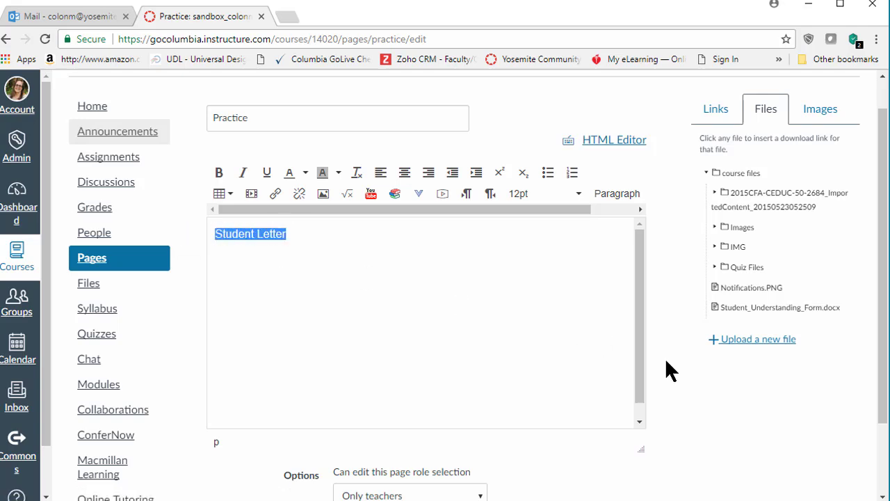
pyautogui.click(764, 312)
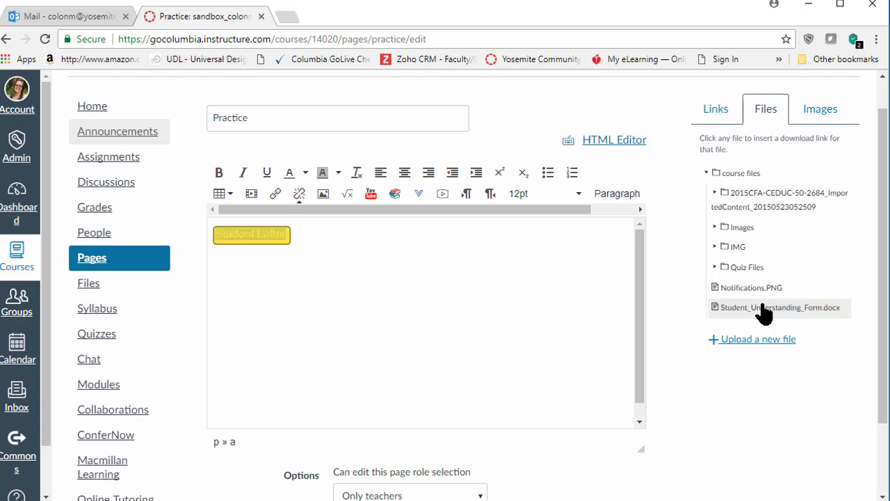
pyautogui.click(348, 237)
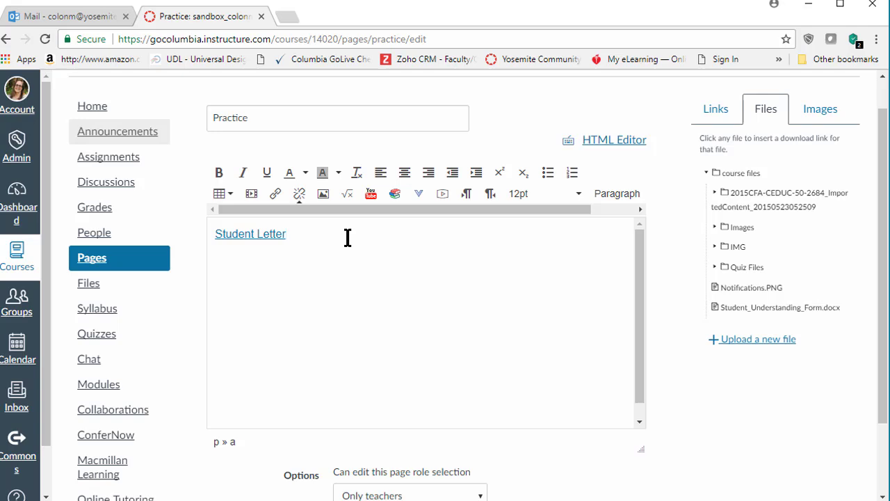
# Embed the course image academic_wordle.jpg on a new line below the Student Letter link.
pyautogui.press('Return')
pyautogui.click(814, 114)
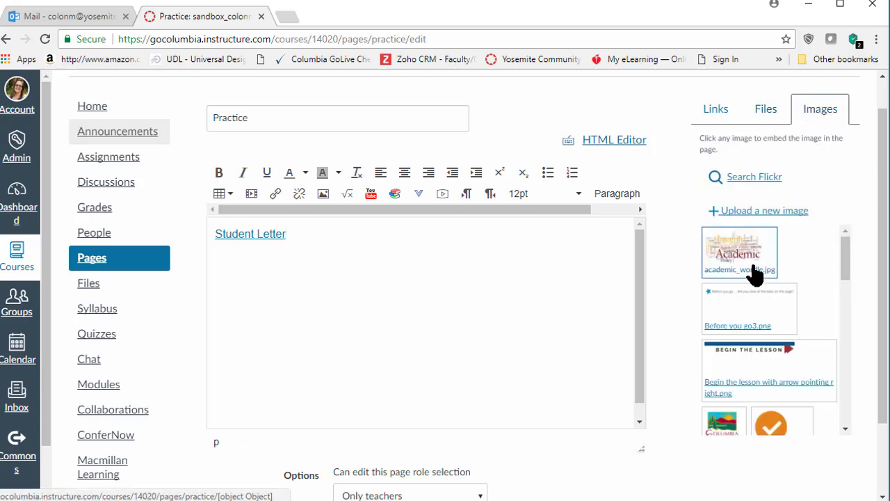
pyautogui.click(753, 267)
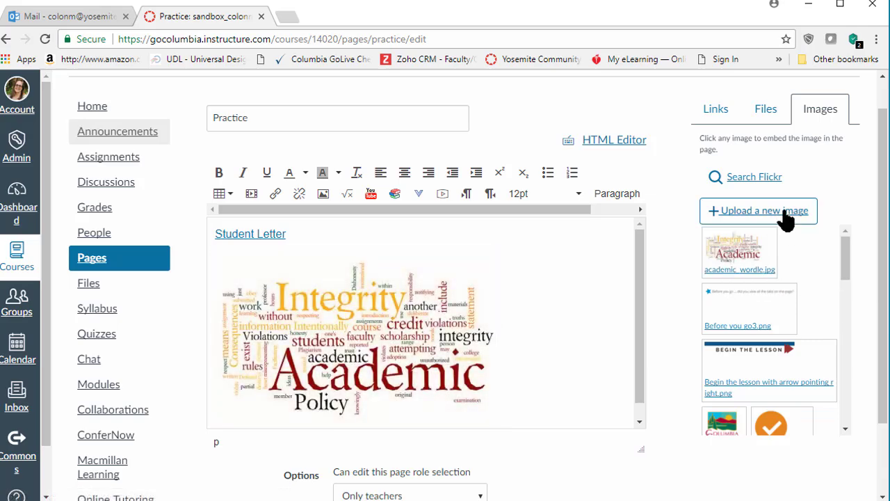
# Leave the Practice page without saving and open the sandbox course's files area.
pyautogui.click(767, 115)
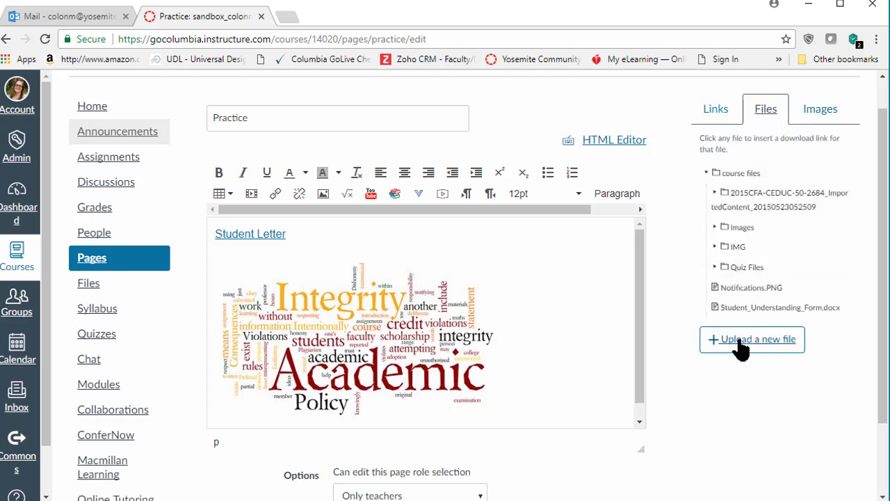
pyautogui.click(86, 285)
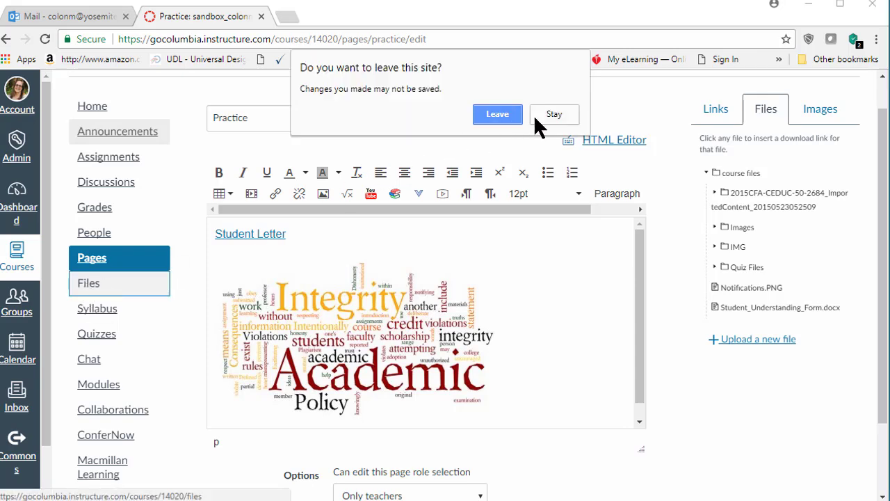
pyautogui.click(506, 117)
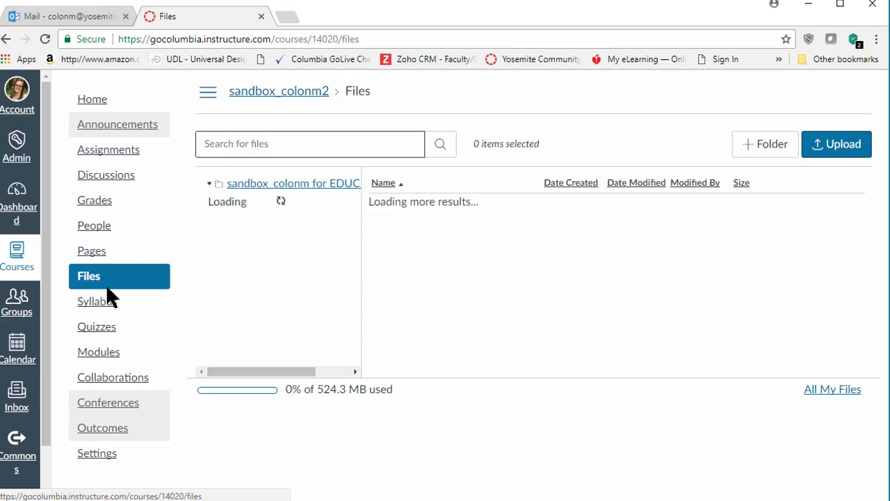
# Create a folder named Documents in the course files and try to move the Student_Understanding_Form document into a folder.
pyautogui.moveTo(431, 308); pyautogui.dragTo(423, 270)
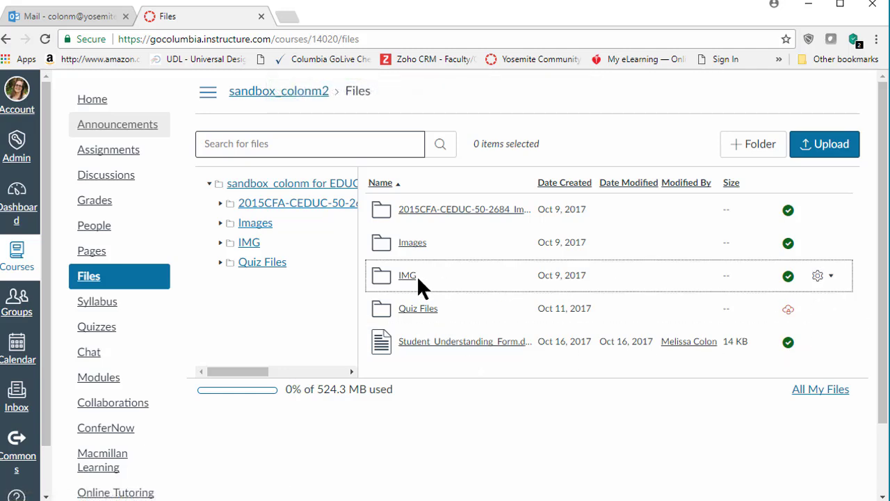
pyautogui.click(760, 153)
pyautogui.write('Documen')
pyautogui.press('BackSpace')
pyautogui.press('BackSpace')
pyautogui.press('BackSpace')
pyautogui.press('BackSpace')
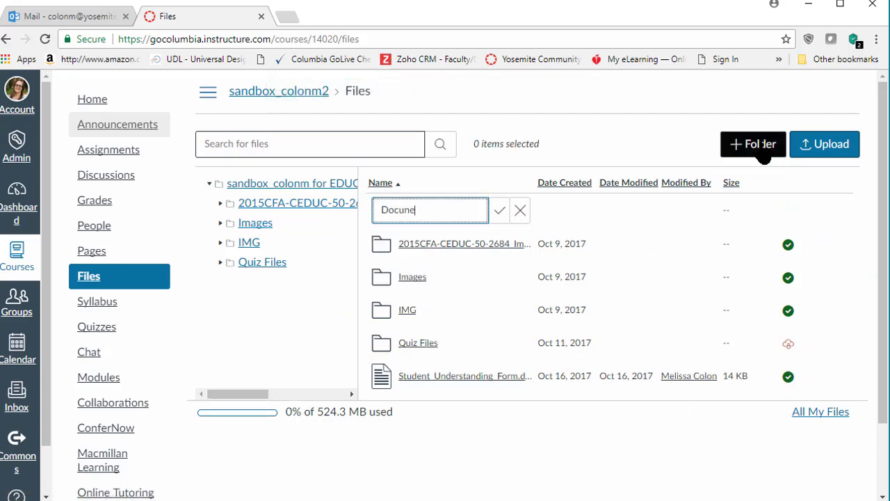
pyautogui.write('uments')
pyautogui.press('Return')
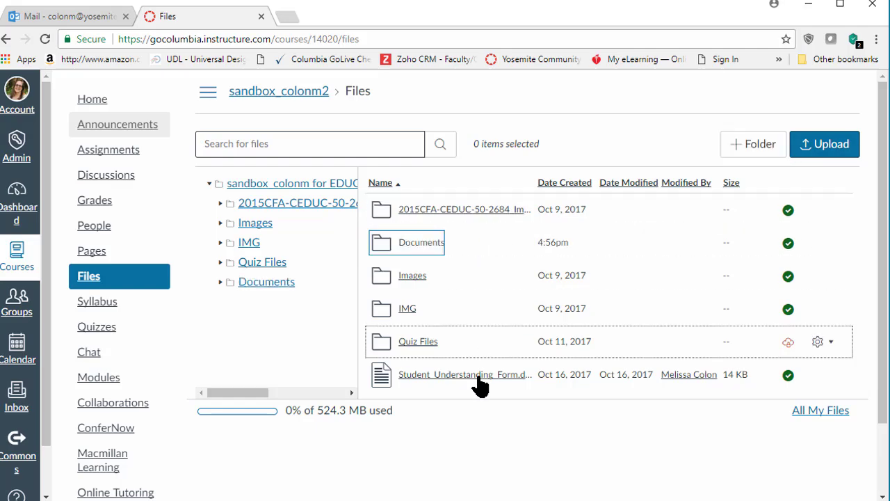
pyautogui.moveTo(397, 377); pyautogui.dragTo(402, 205)
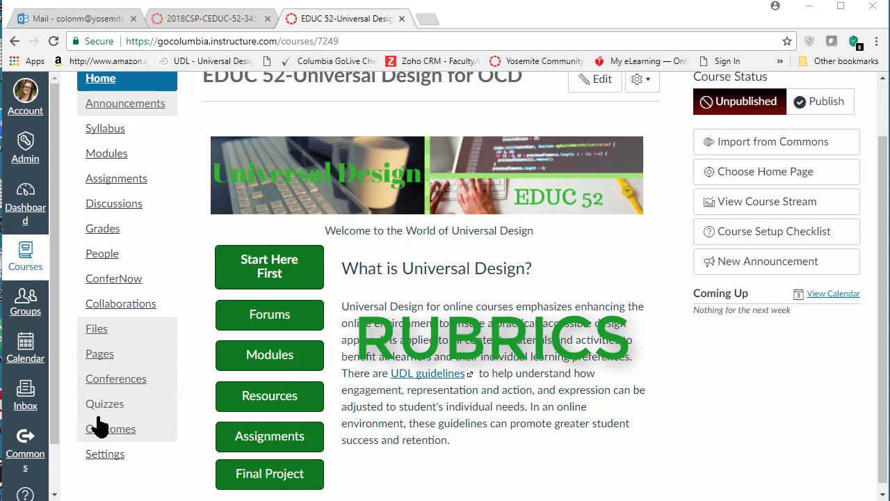
# Open the rubric management page from the Outcomes area of the Universal Design sandbox course.
pyautogui.click(93, 434)
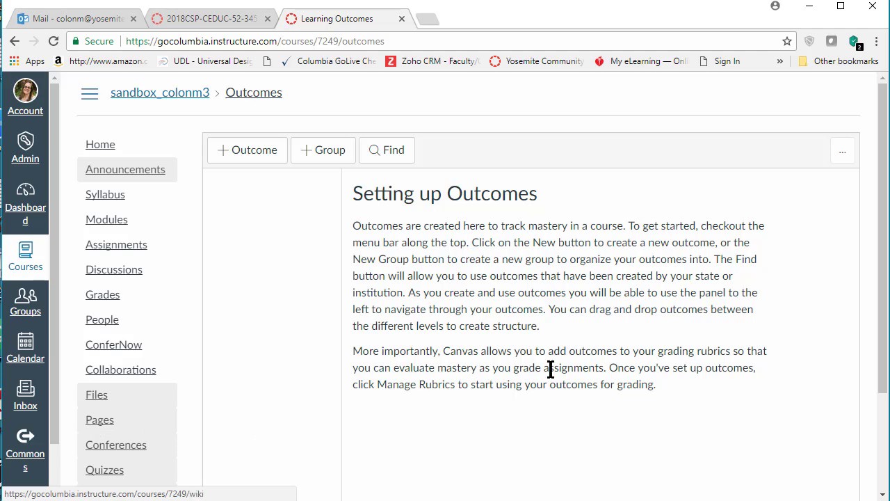
pyautogui.click(844, 155)
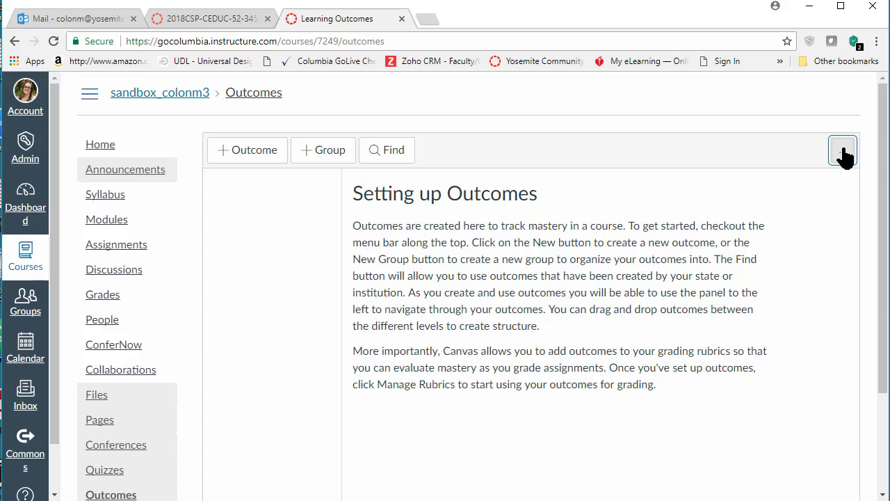
pyautogui.click(843, 154)
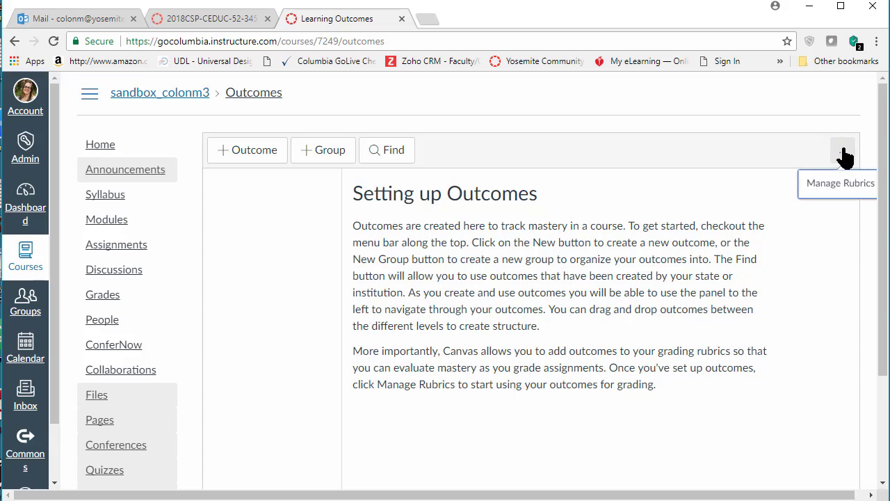
pyautogui.click(832, 187)
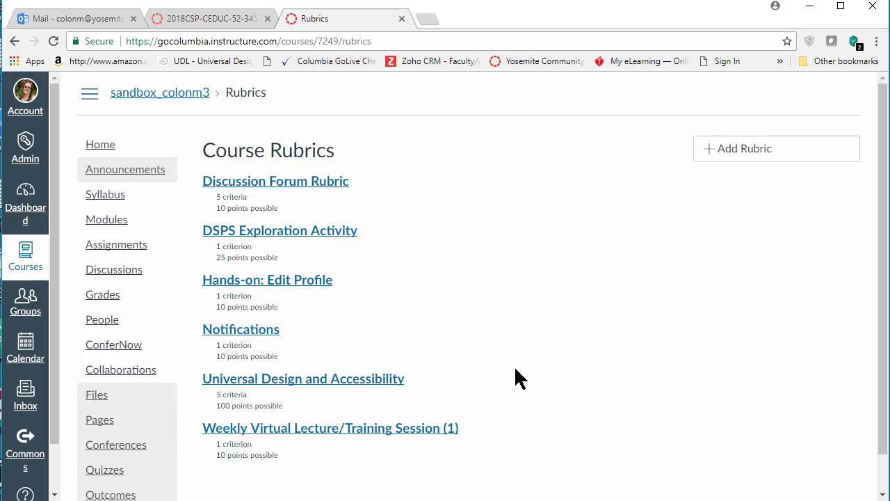
# Add a new course rubric and title it Practice.
pyautogui.click(756, 156)
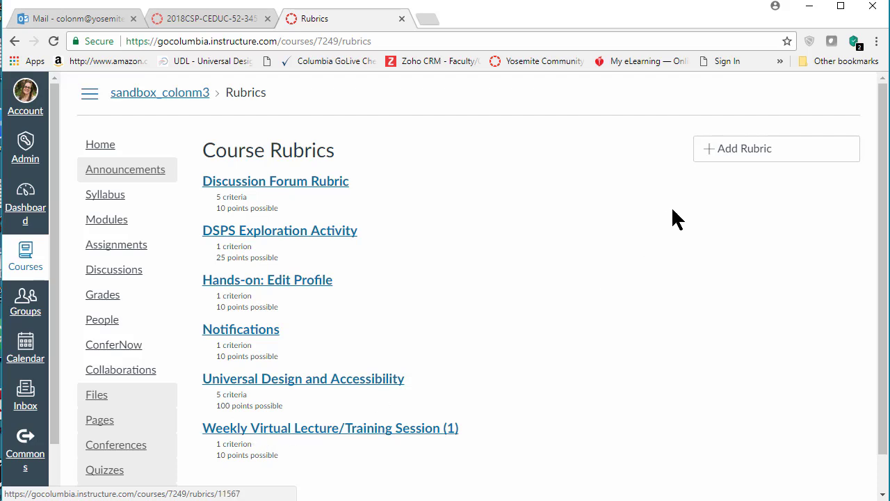
pyautogui.click(699, 151)
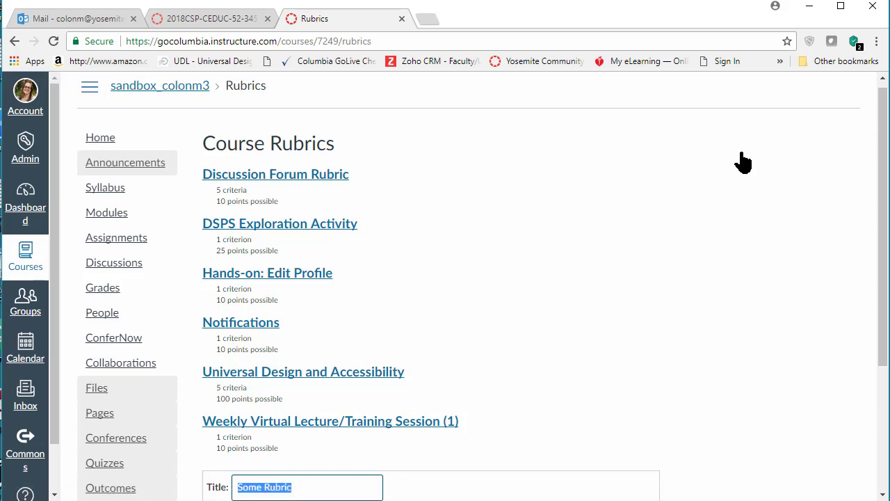
pyautogui.scroll(-3, 886, 202)
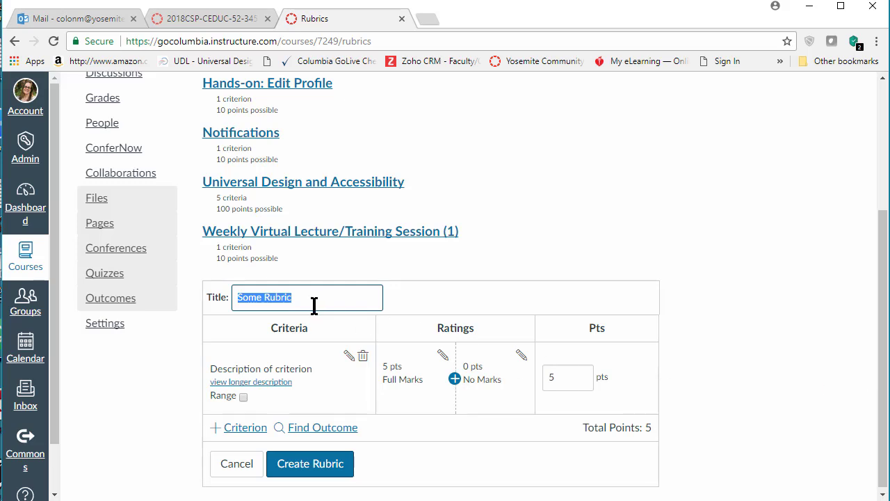
pyautogui.write('Practice')
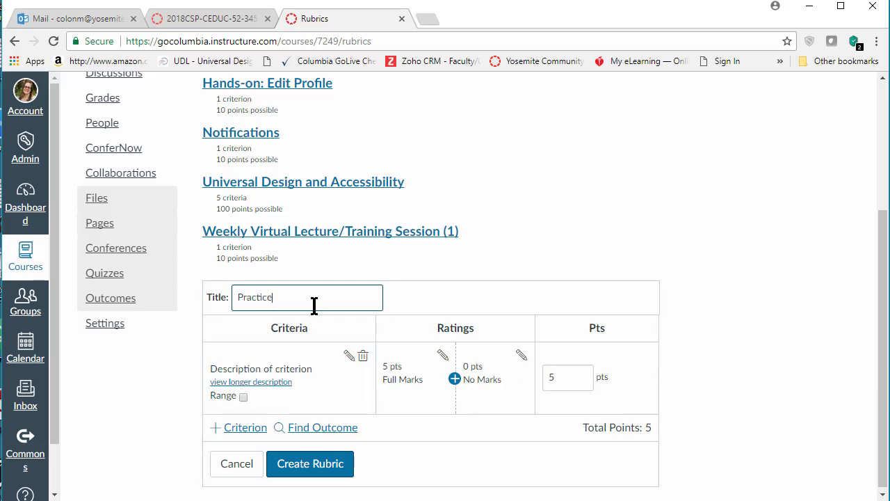
# Set the description of the Practice rubric's first criterion to Grammar and Spelling.
pyautogui.click(349, 356)
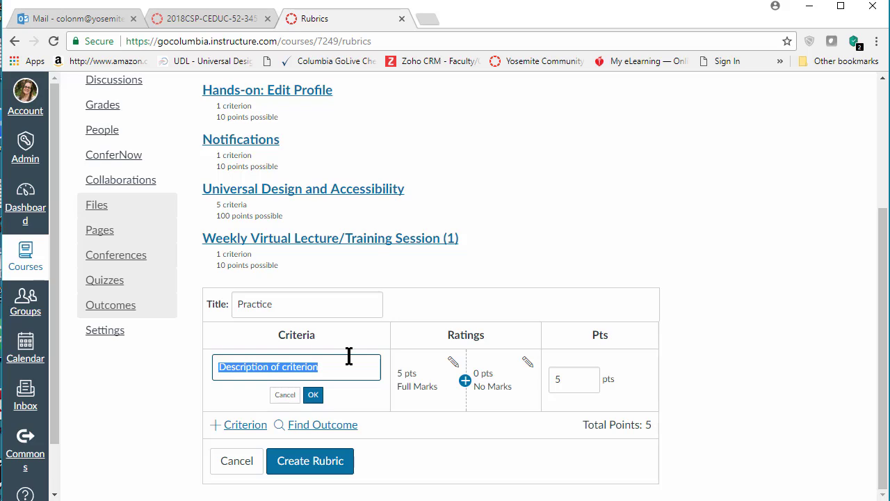
pyautogui.write('Gr')
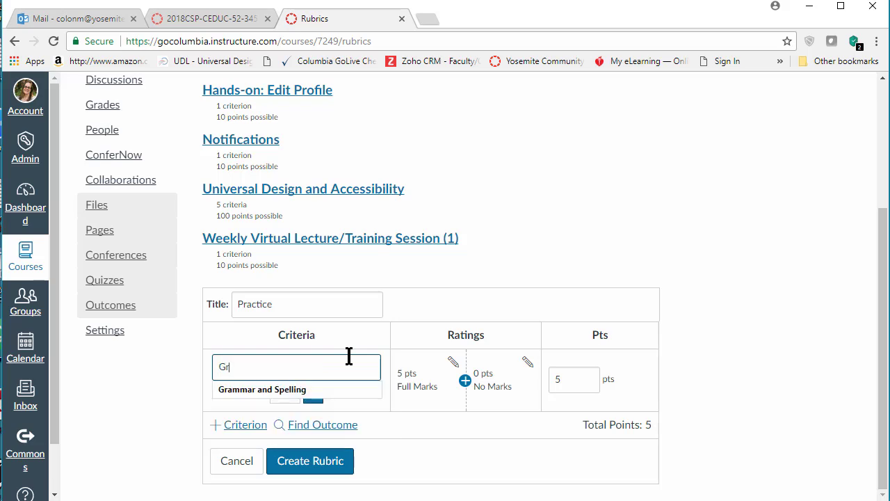
pyautogui.write('ammar and Spelling')
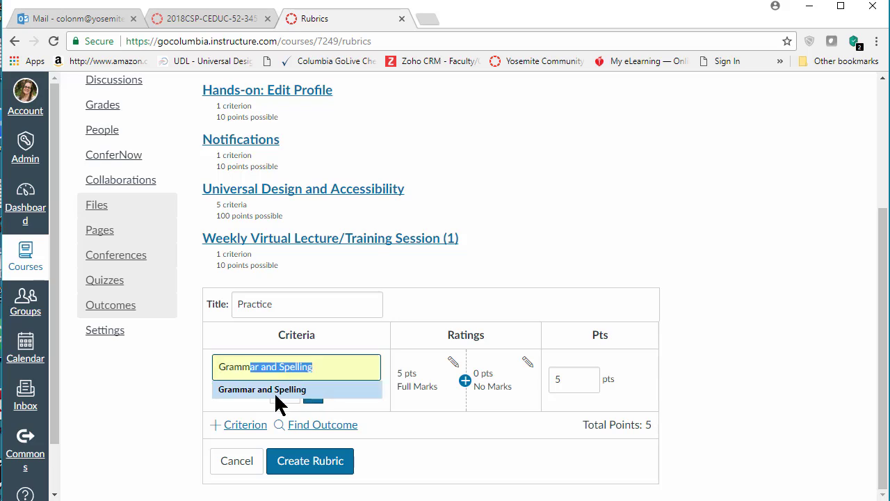
pyautogui.click(253, 391)
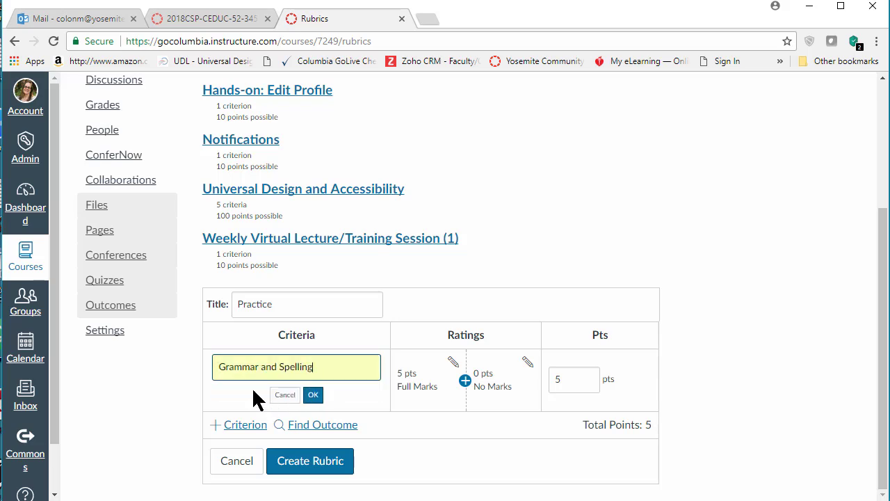
pyautogui.click(315, 397)
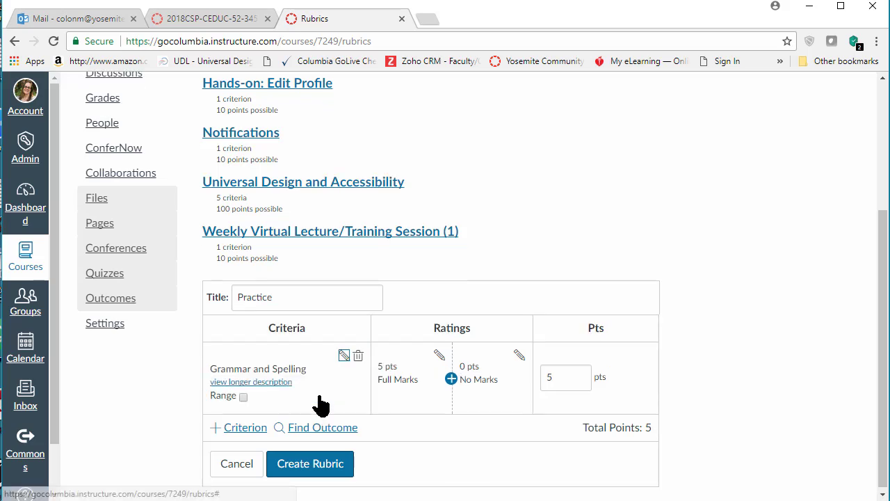
# Enable range scoring for the Grammar and Spelling criterion and set its points to 2.
pyautogui.click(243, 397)
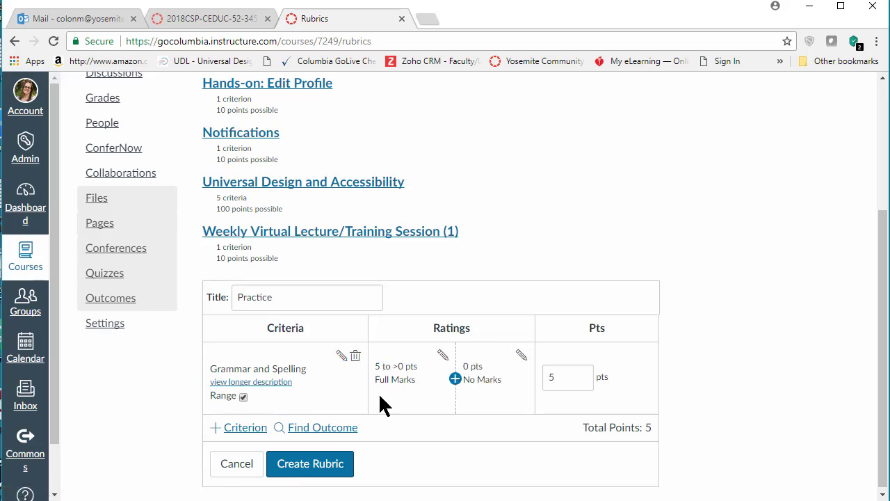
pyautogui.click(576, 376)
pyautogui.write('2')
pyautogui.click(650, 354)
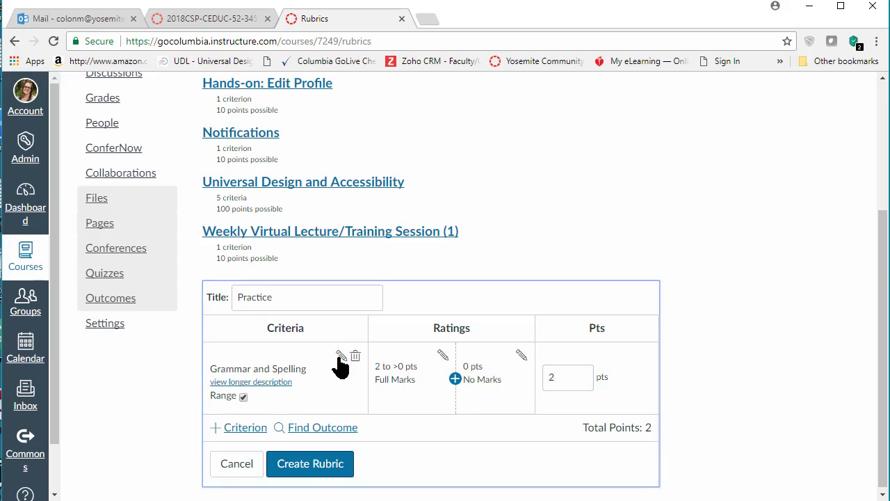
# Retitle the Full Marks rating of Grammar and Spelling as Exemplary and give it the description Details.
pyautogui.click(442, 354)
pyautogui.moveTo(377, 285); pyautogui.dragTo(281, 272)
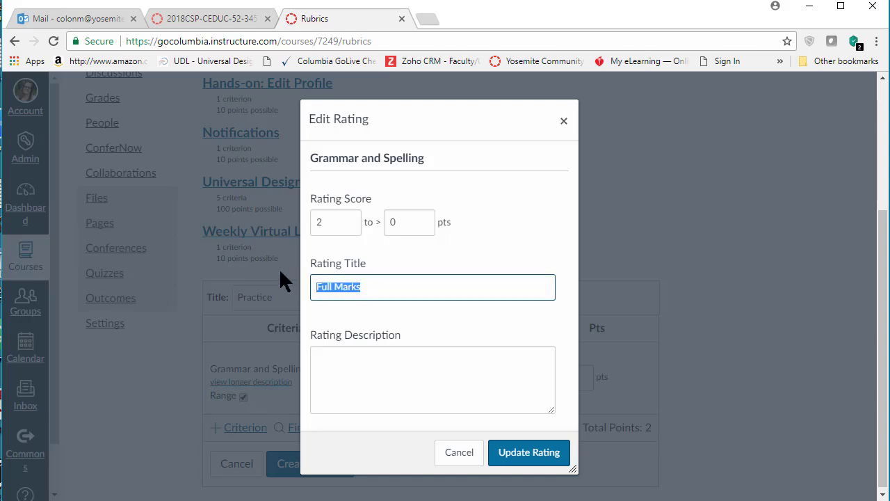
pyautogui.write('Exemplary')
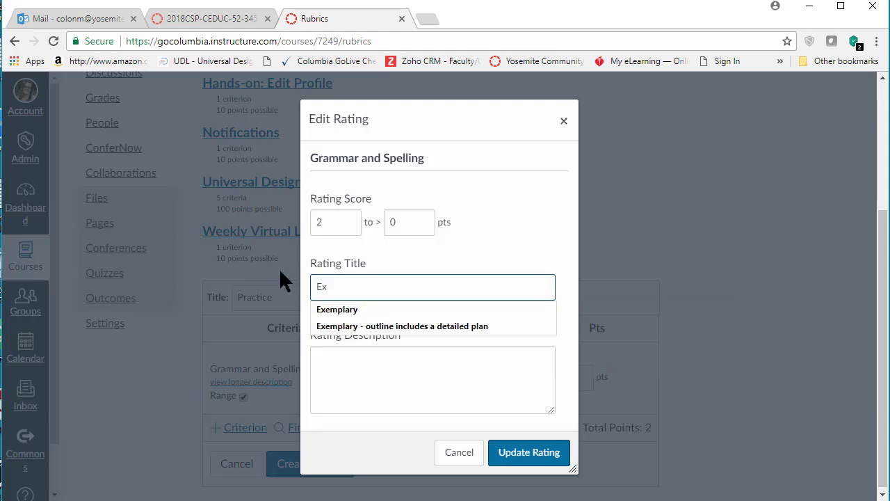
pyautogui.click(332, 310)
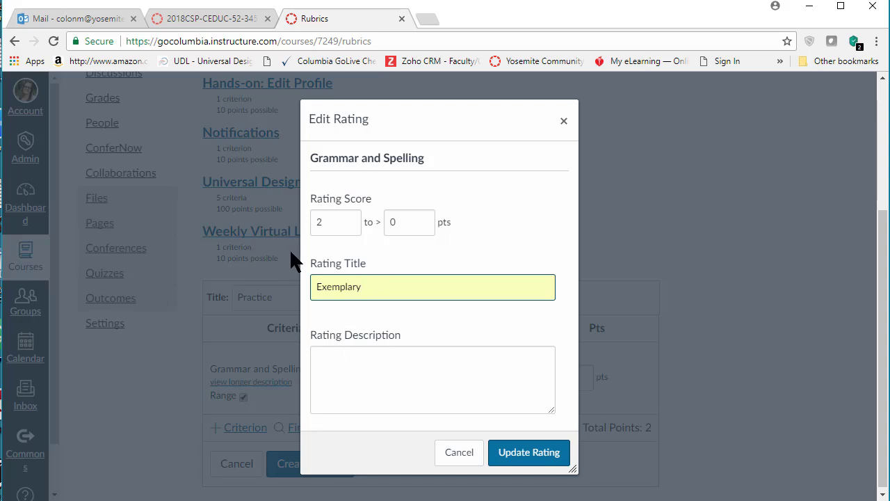
pyautogui.click(343, 368)
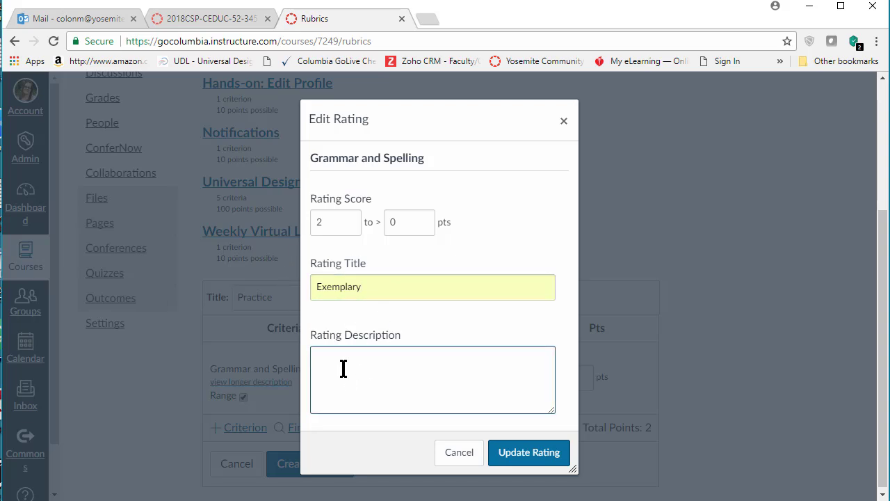
pyautogui.write('Details')
pyautogui.click(530, 454)
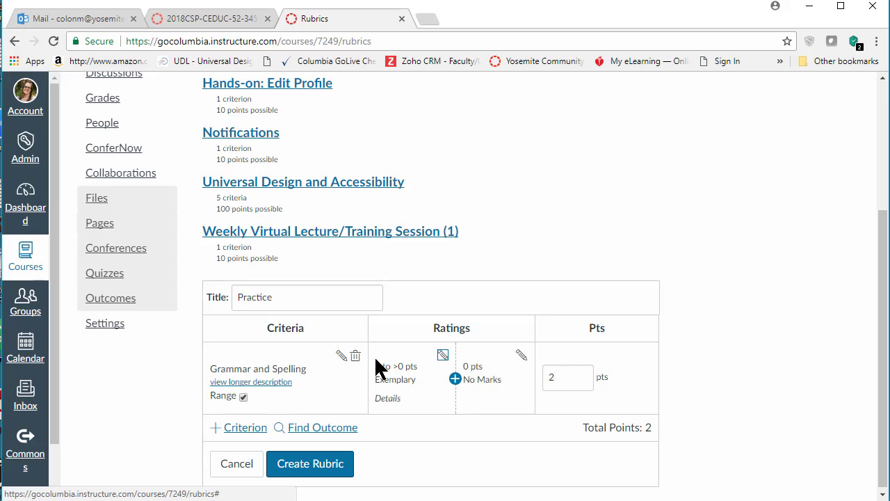
# Set the lower limit of the Exemplary rating's score range to 1 point.
pyautogui.click(442, 355)
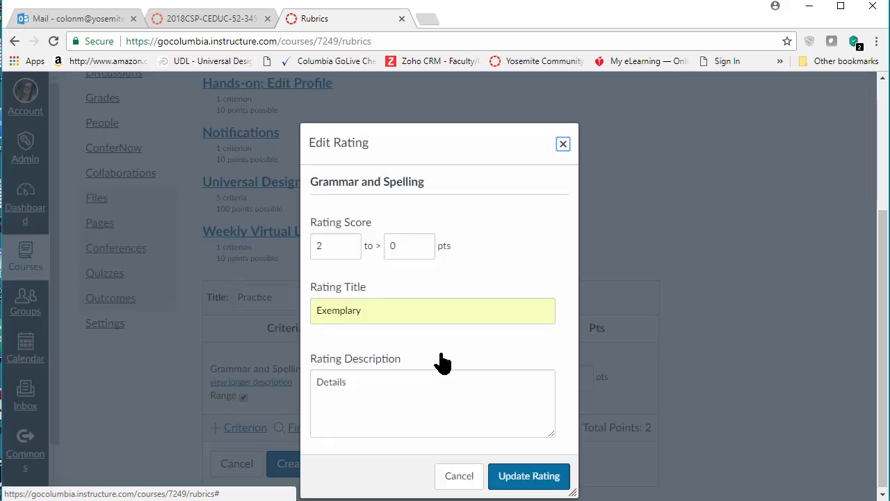
pyautogui.moveTo(409, 247); pyautogui.dragTo(386, 240)
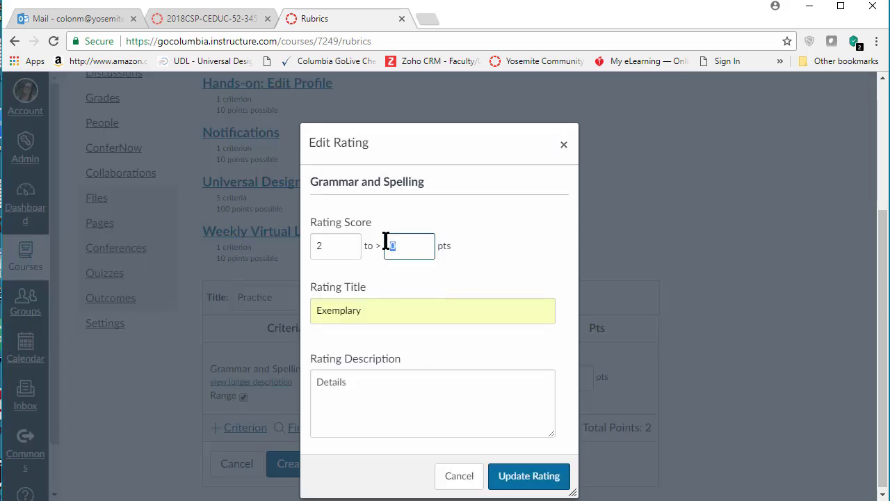
pyautogui.write('1')
pyautogui.click(514, 478)
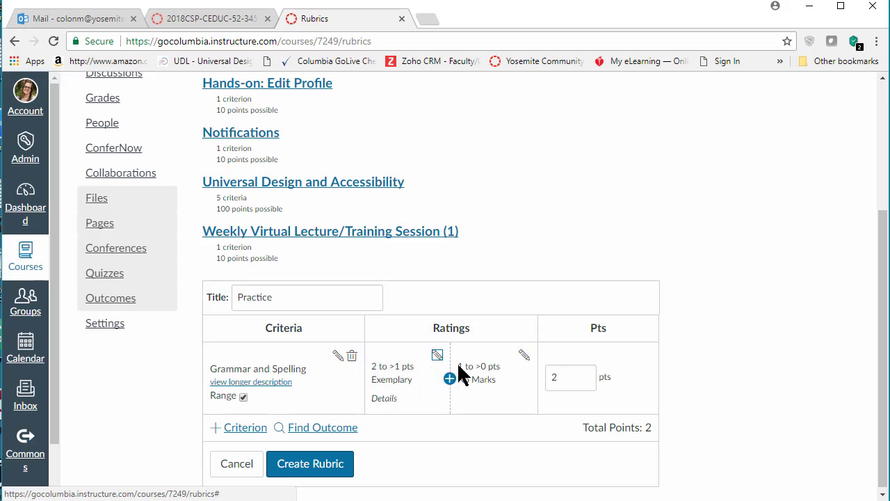
# Retitle the No Marks rating of Grammar and Spelling as Inadequate and give it the description Details.
pyautogui.click(524, 358)
pyautogui.moveTo(389, 314); pyautogui.dragTo(292, 310)
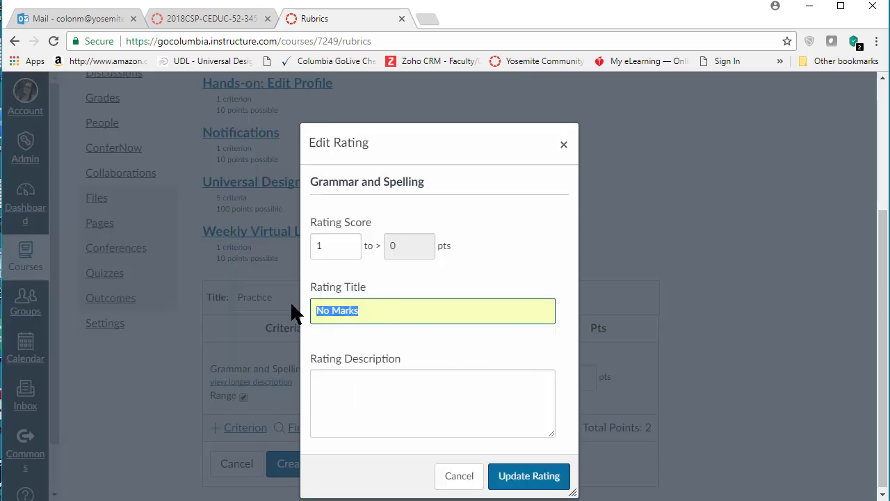
pyautogui.write('Inadeq')
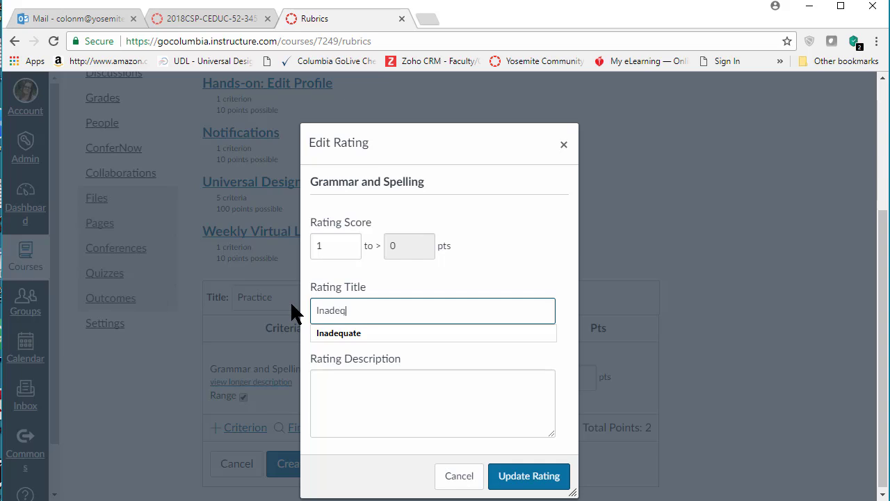
pyautogui.write('uate')
pyautogui.click(345, 388)
pyautogui.write('Det')
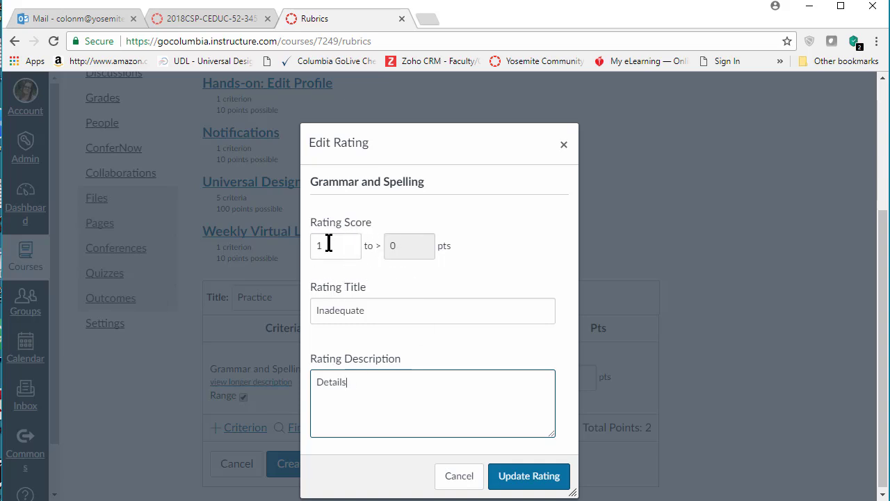
pyautogui.click(518, 485)
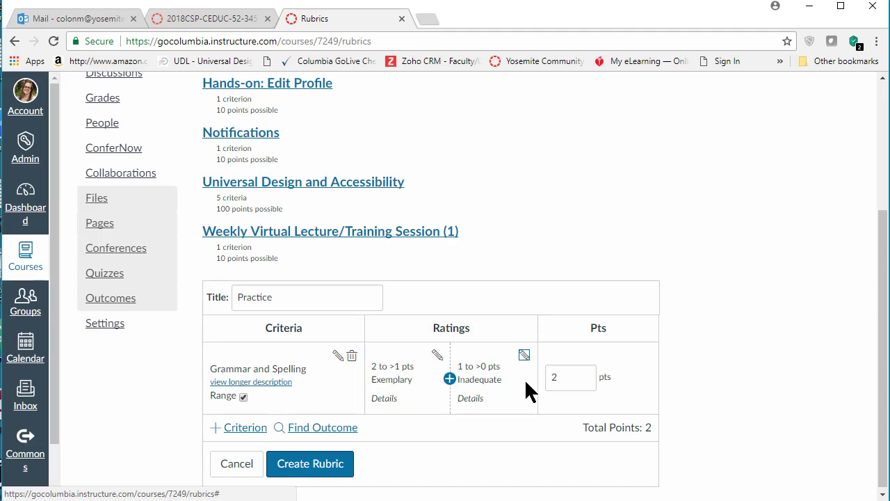
# Check the options for adding another criterion without adding one, and create the Practice rubric in the course.
pyautogui.click(243, 431)
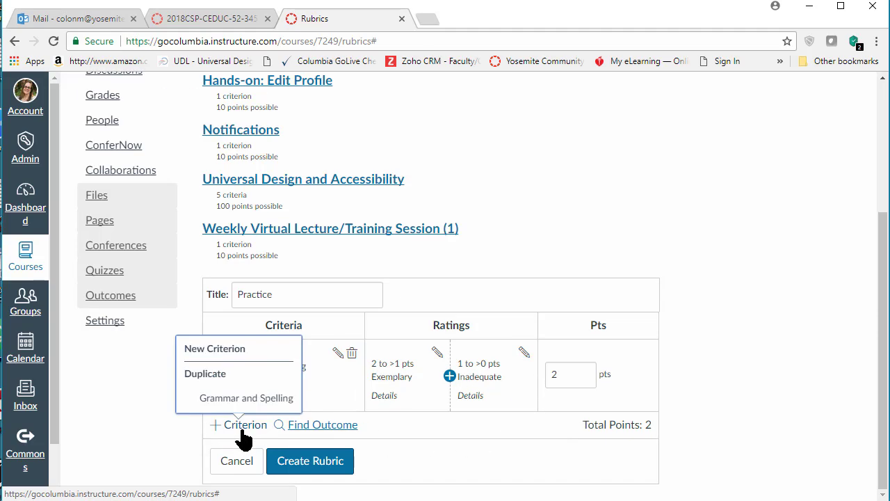
pyautogui.click(779, 379)
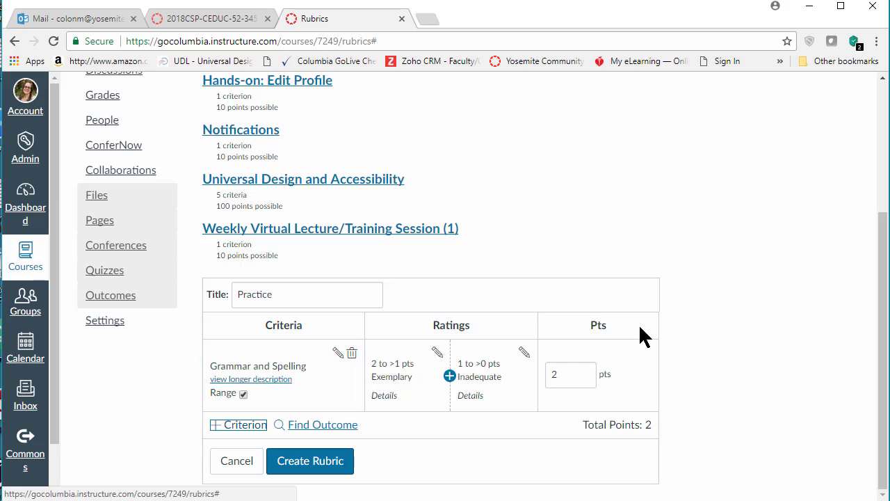
pyautogui.click(314, 467)
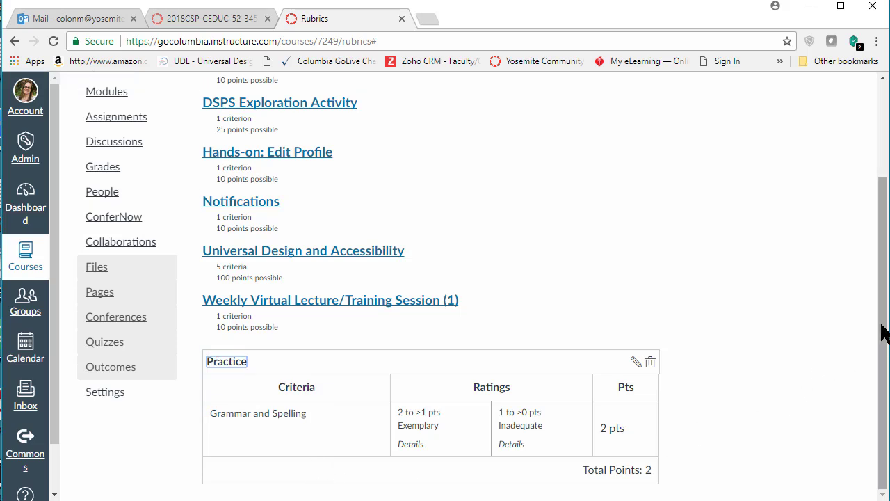
pyautogui.moveTo(880, 318); pyautogui.dragTo(878, 216)
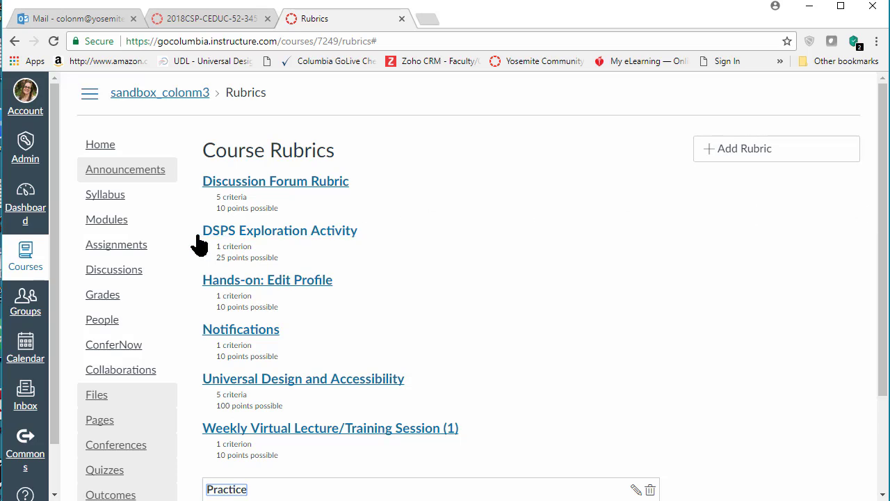
# Open the Week 1 Virtual Lecture Summary Assignment and examine the rubric attached below its details.
pyautogui.click(123, 242)
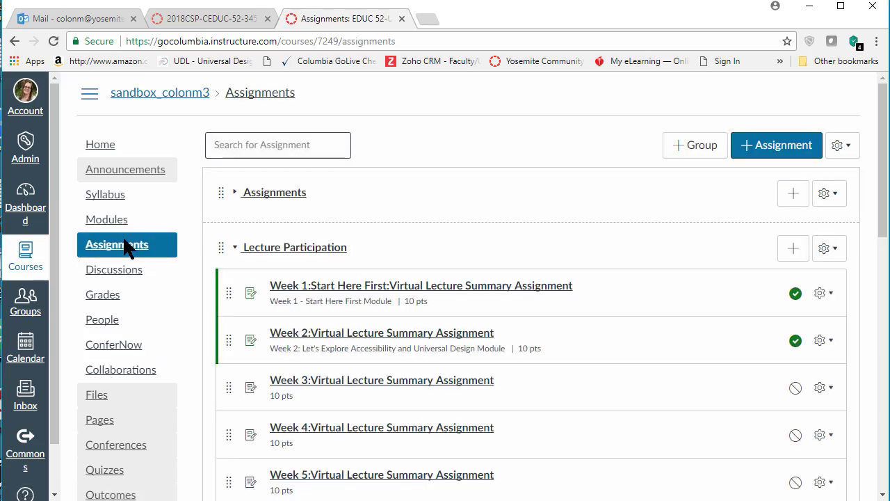
pyautogui.click(421, 296)
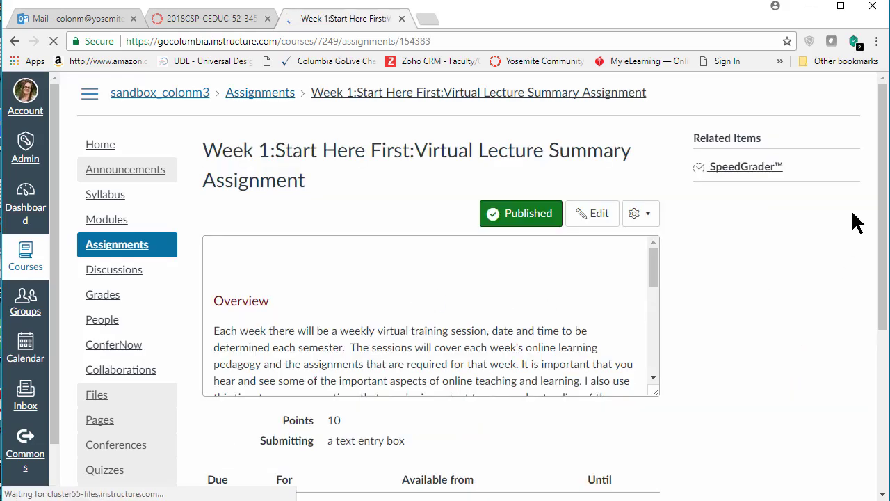
pyautogui.moveTo(881, 166); pyautogui.dragTo(881, 214)
pyautogui.scroll(-1, 887, 300)
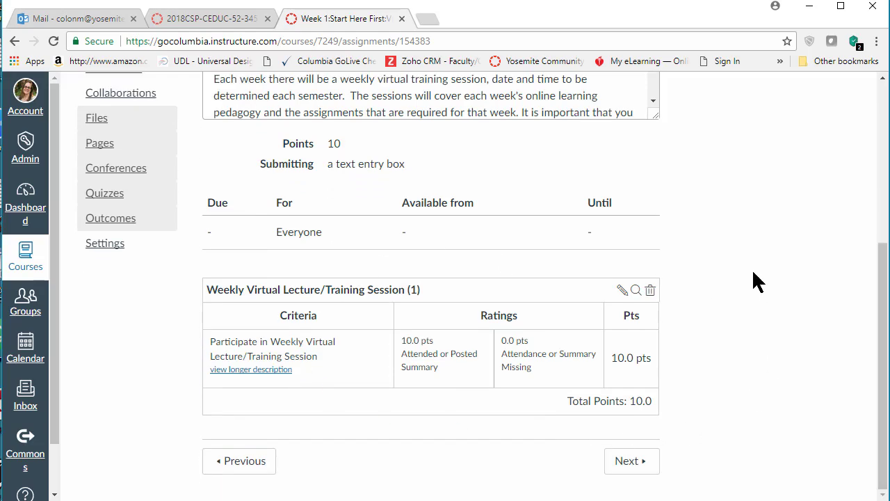
pyautogui.moveTo(880, 364); pyautogui.dragTo(846, 175)
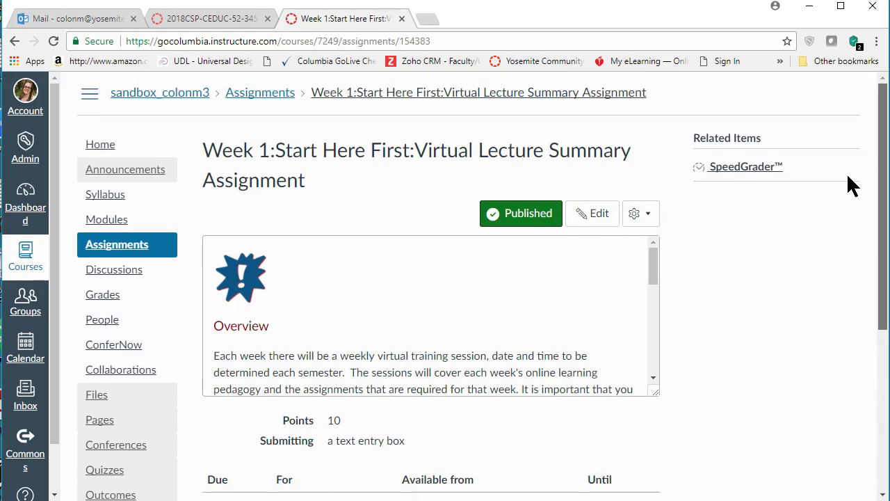
# Open the Final Project & Presentation assignment and start adding a rubric to it.
pyautogui.click(256, 95)
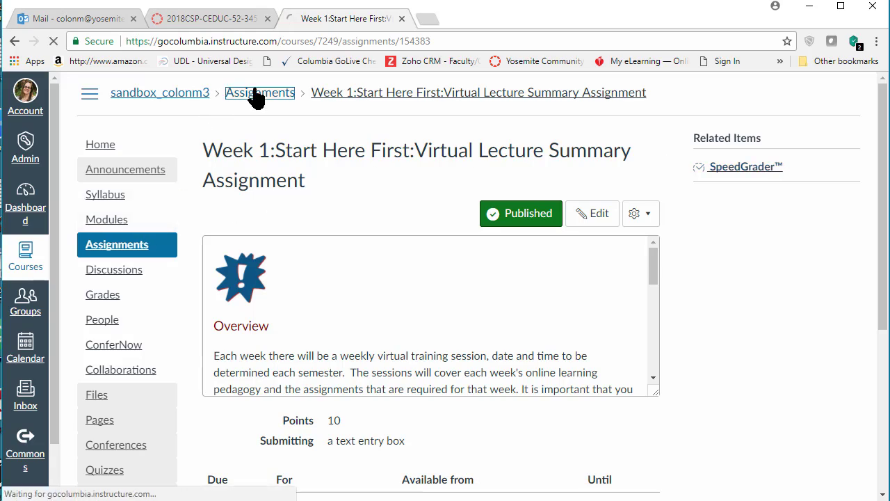
pyautogui.moveTo(881, 134); pyautogui.dragTo(887, 334)
pyautogui.click(353, 268)
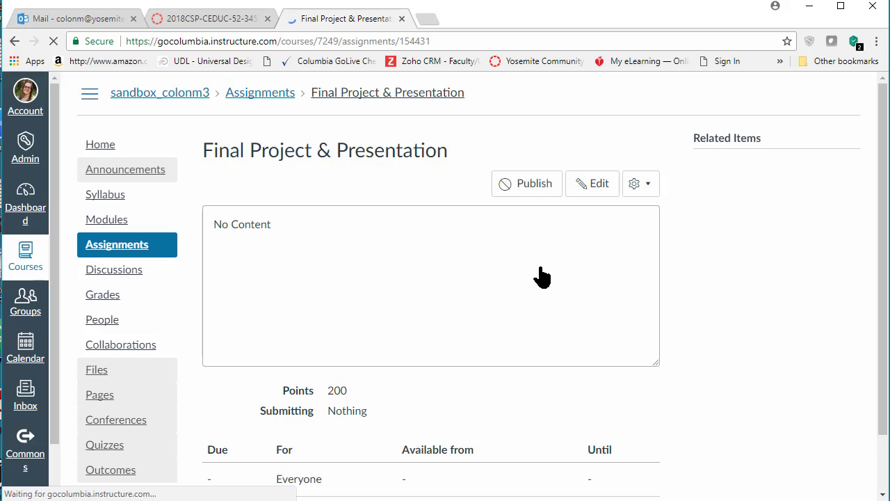
pyautogui.moveTo(877, 235); pyautogui.dragTo(879, 299)
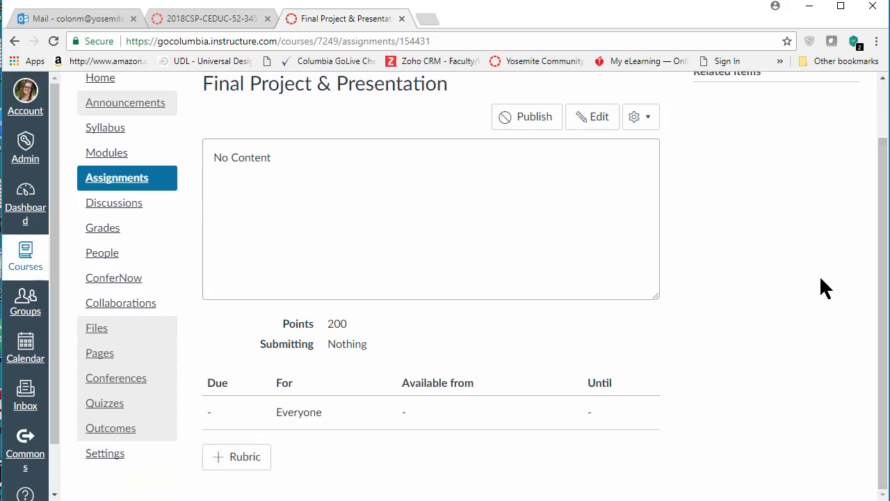
pyautogui.click(249, 459)
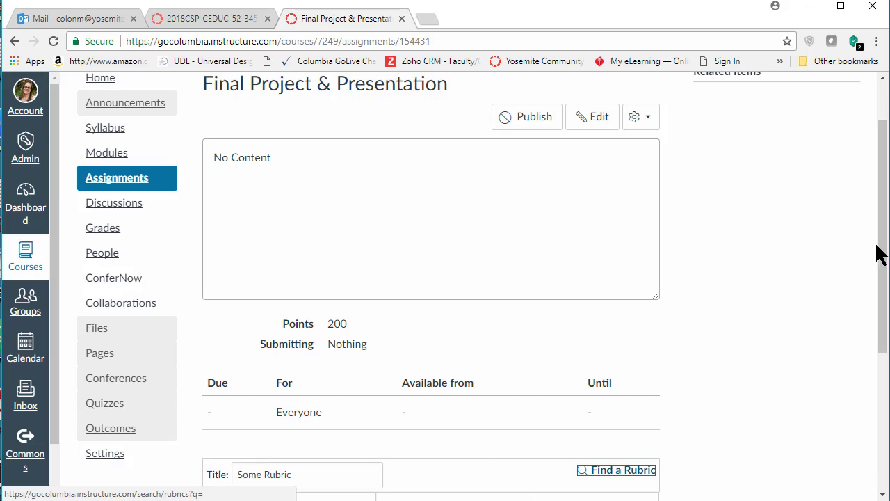
pyautogui.moveTo(884, 302); pyautogui.dragTo(883, 439)
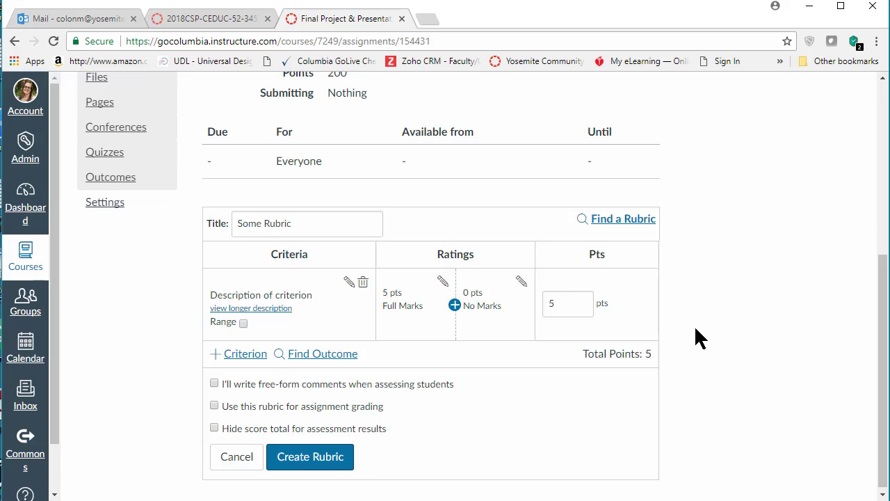
# Find the existing Practice rubric in the sandbox course and use it for the Final Project & Presentation assignment.
pyautogui.click(615, 219)
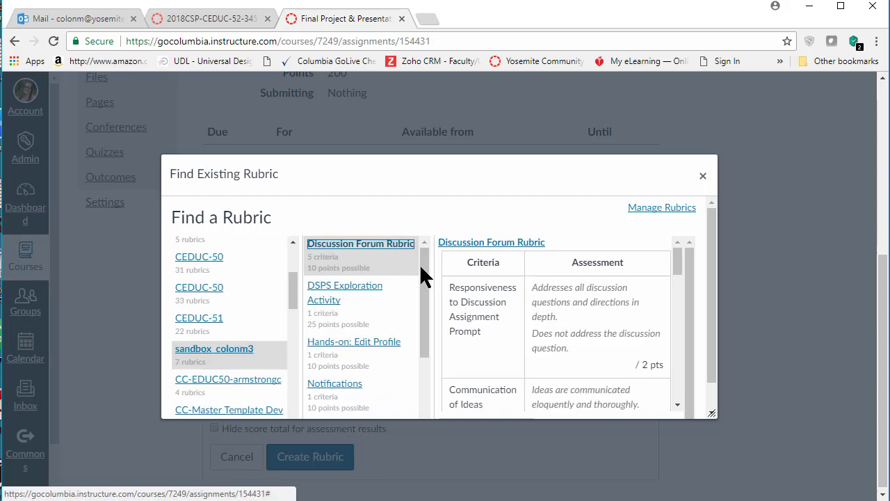
pyautogui.moveTo(424, 265); pyautogui.dragTo(426, 381)
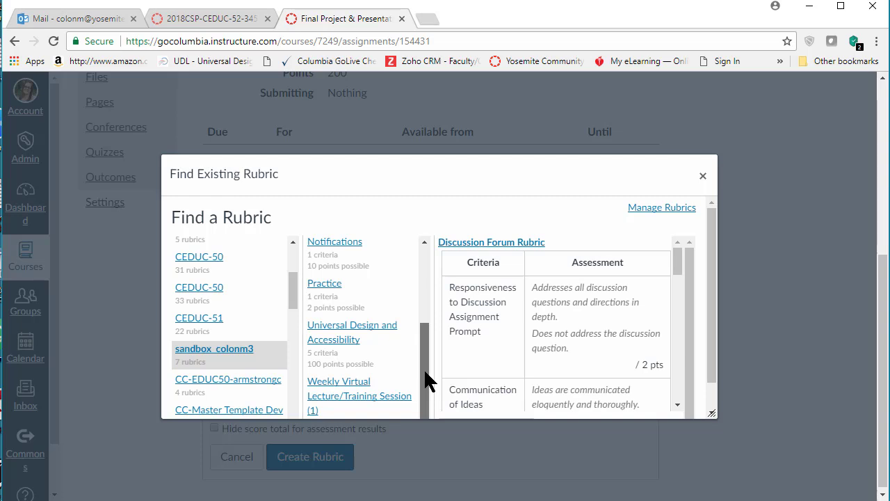
pyautogui.click(325, 283)
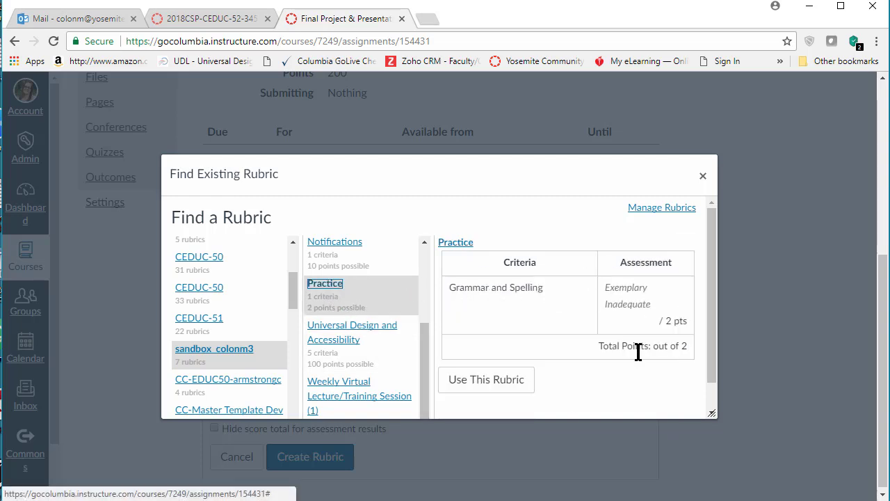
pyautogui.click(486, 379)
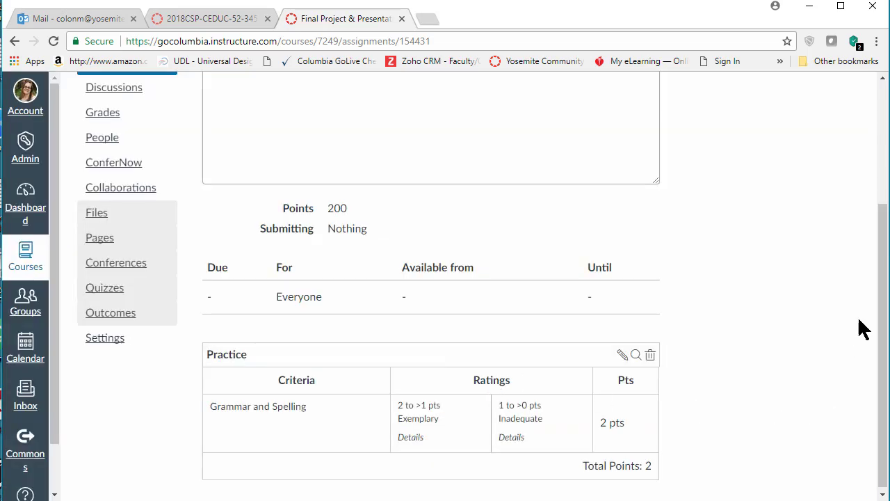
# Set the assignment's Practice rubric for use in grading, update it, and change the assignment points to match the rubric.
pyautogui.moveTo(884, 295); pyautogui.dragTo(884, 297)
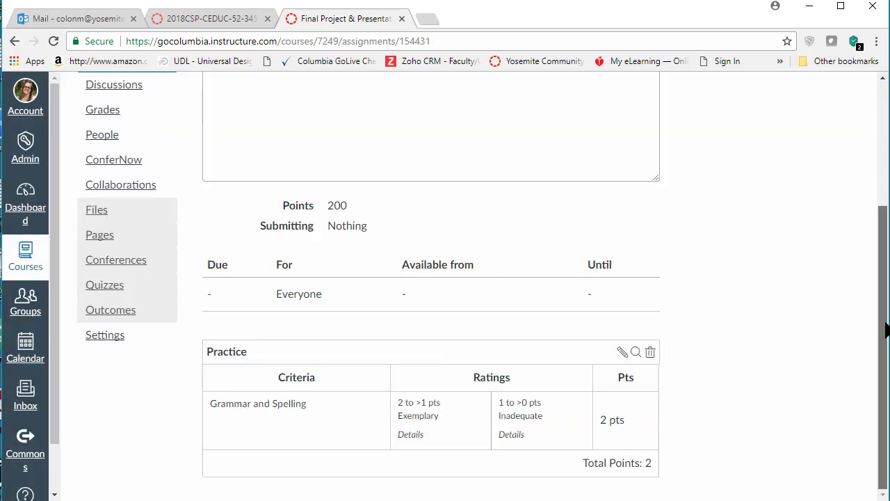
pyautogui.click(622, 351)
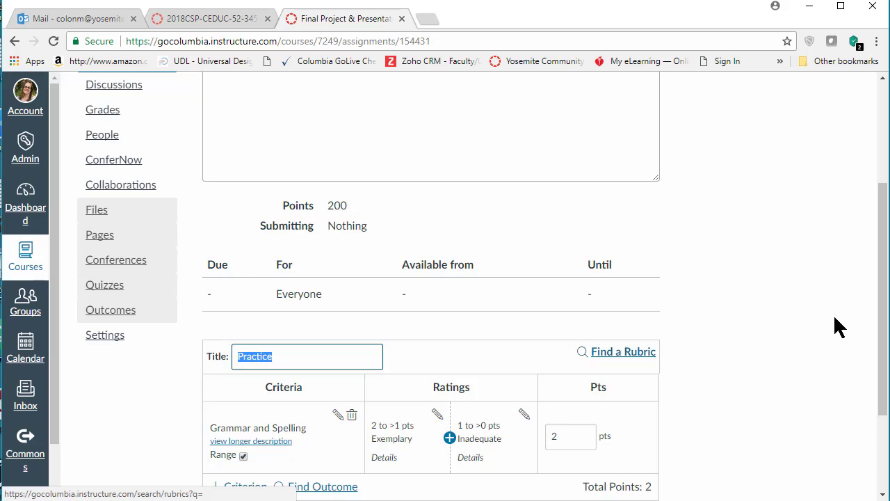
pyautogui.scroll(-2, 884, 295)
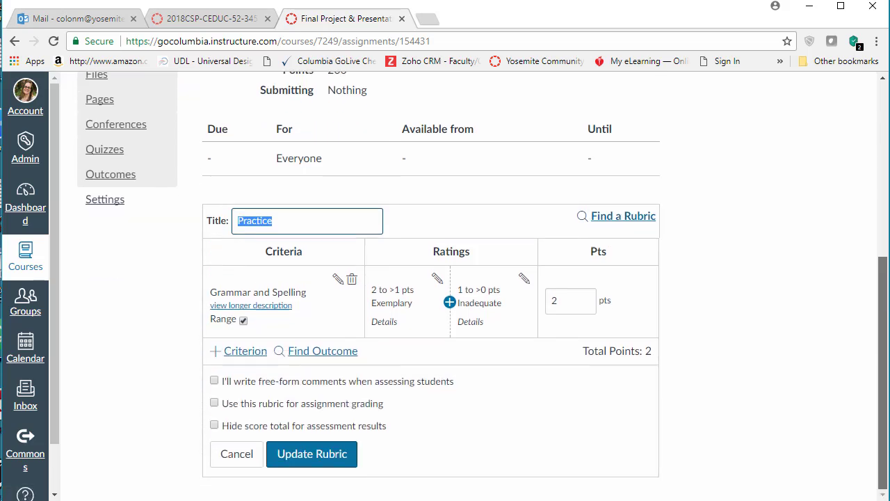
pyautogui.click(214, 403)
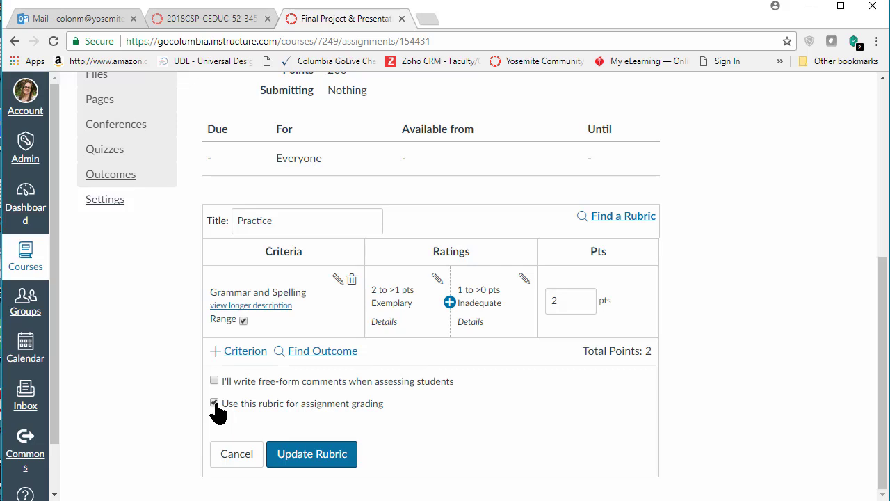
pyautogui.click(284, 454)
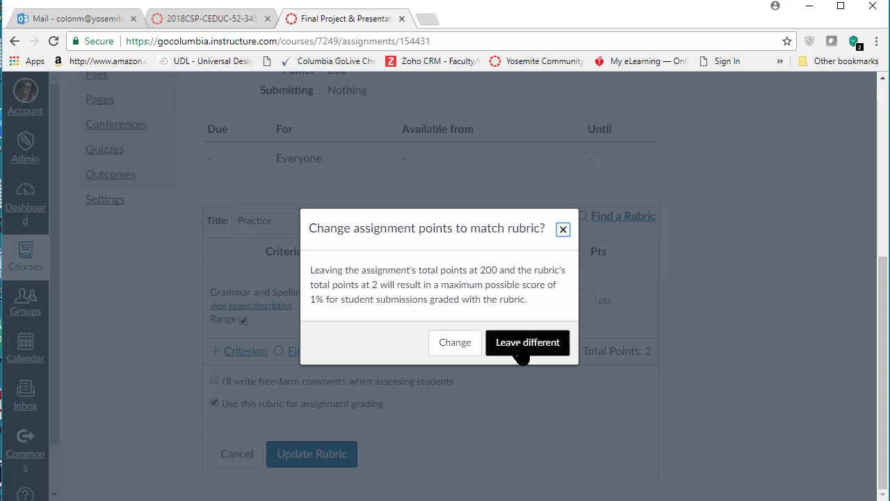
pyautogui.click(452, 343)
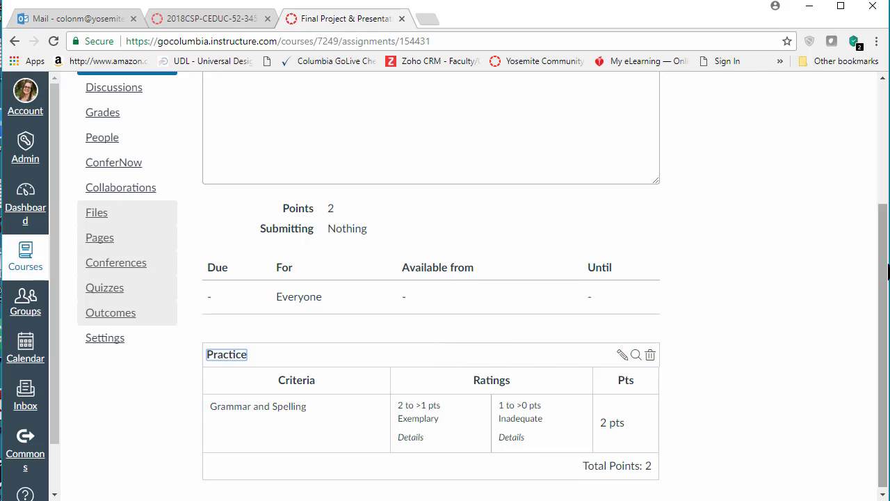
pyautogui.moveTo(886, 271)
pyautogui.mouseDown()
pyautogui.moveTo(886, 176)
pyautogui.moveTo(888, 270)
pyautogui.mouseUp()
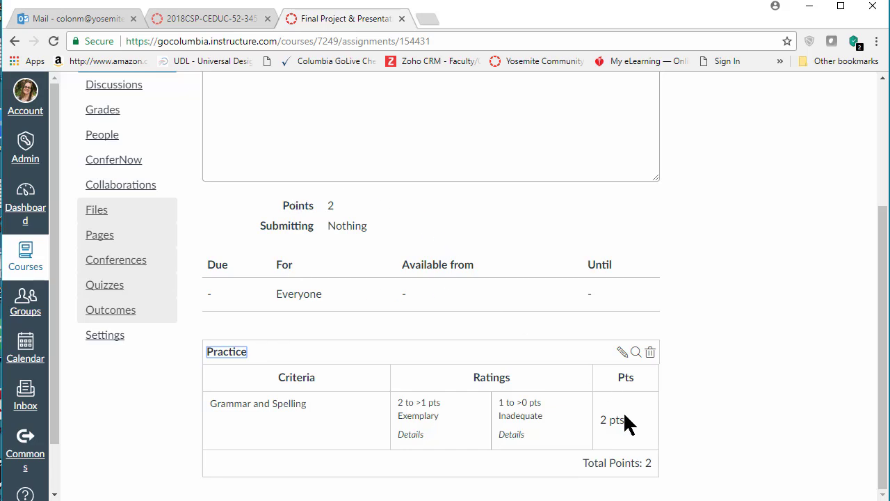
# Open the Q & A Canvas Cafe discussion and check its options for a way to add a rubric.
pyautogui.scroll(3, 623, 411)
pyautogui.click(115, 249)
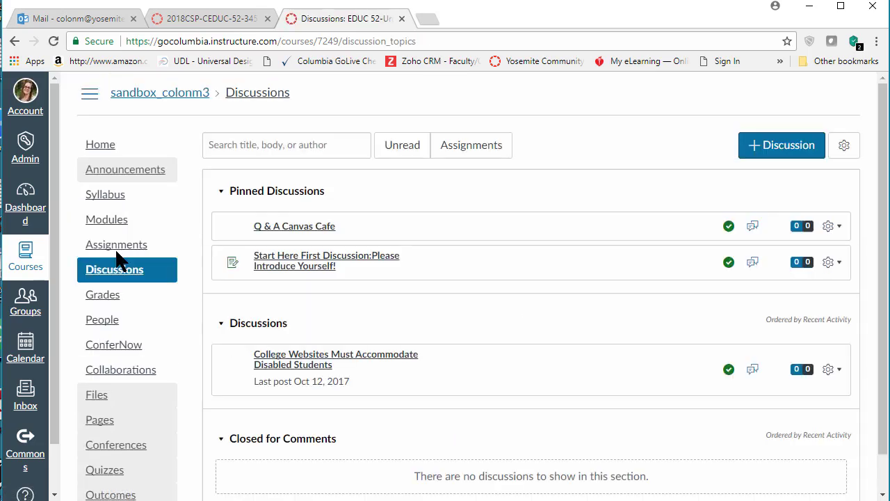
pyautogui.click(277, 227)
pyautogui.click(641, 159)
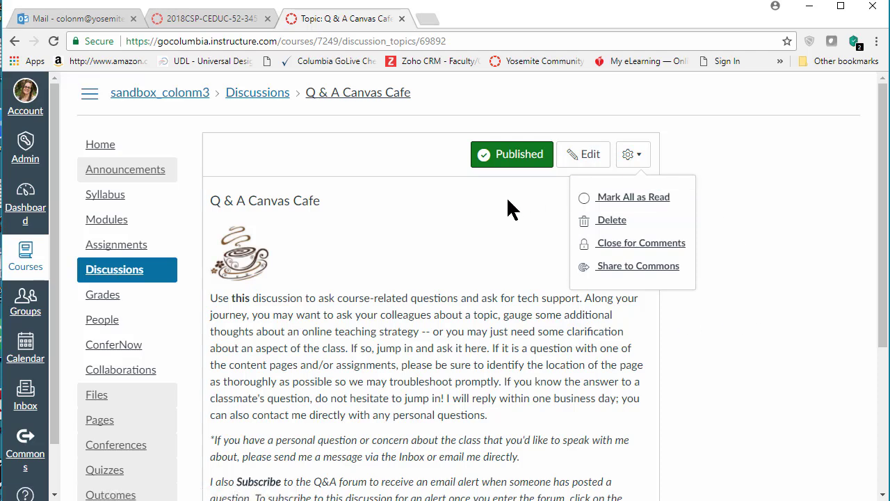
# Open the graded discussion College Websites Must Accommodate Disabled Students and start adding a rubric to it.
pyautogui.click(261, 97)
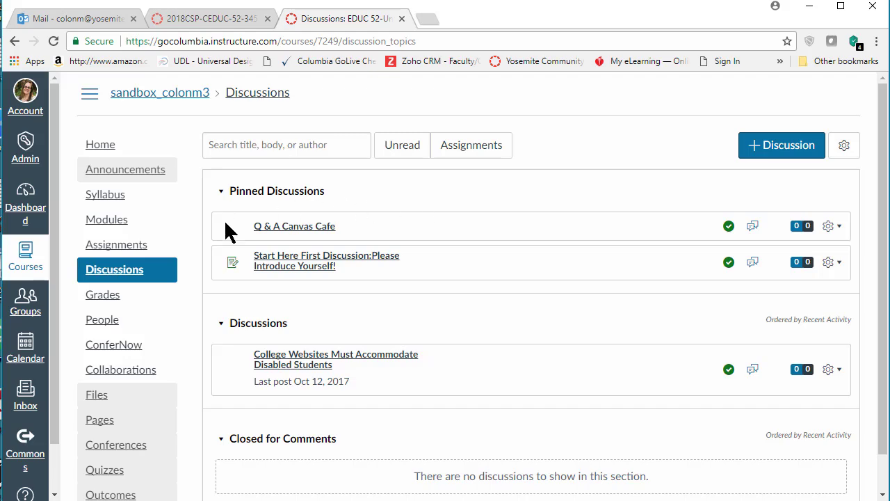
pyautogui.scroll(-1, 883, 179)
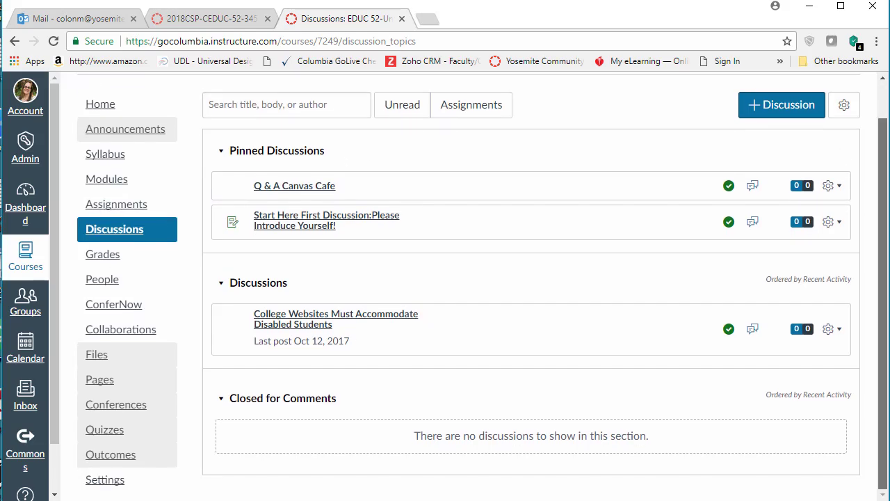
pyautogui.click(463, 320)
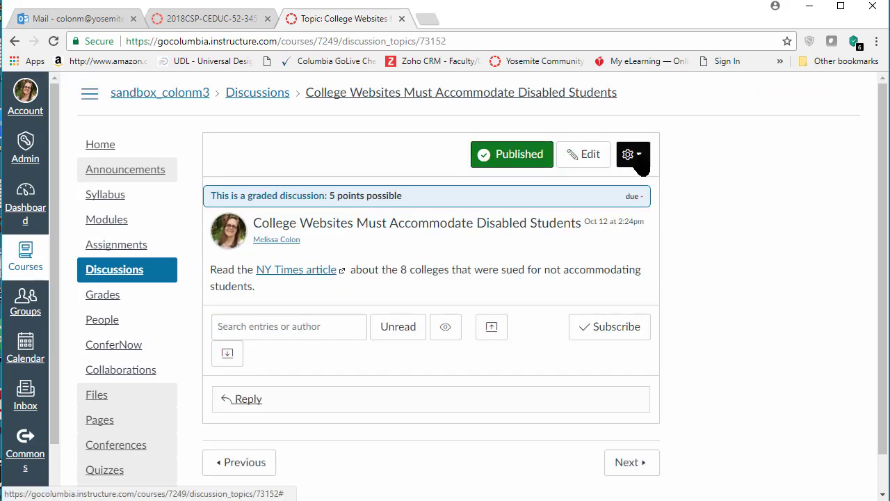
pyautogui.click(638, 162)
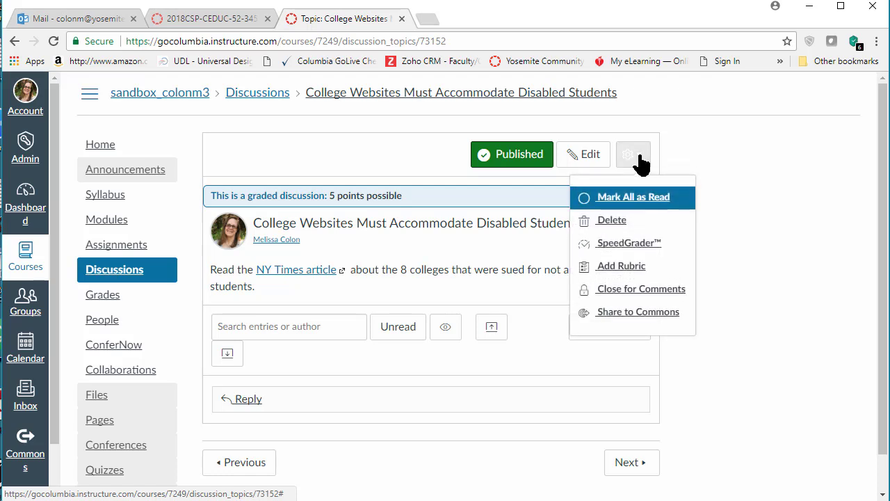
pyautogui.click(612, 266)
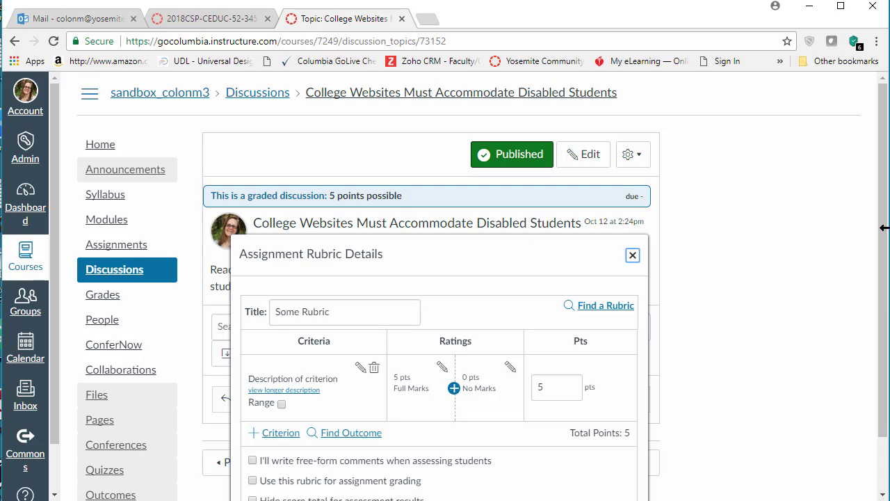
pyautogui.scroll(-1, 885, 250)
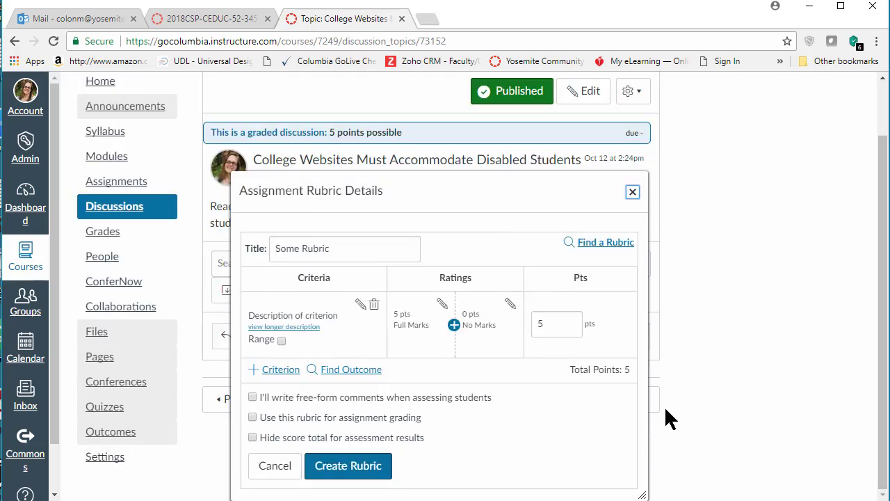
# Find the sandbox course's existing Practice rubric and use it for the graded discussion.
pyautogui.click(607, 242)
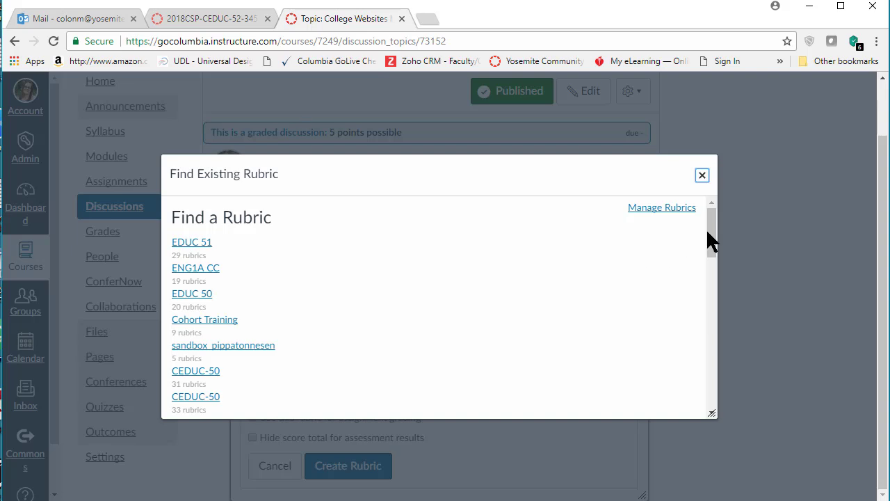
pyautogui.moveTo(712, 235); pyautogui.dragTo(711, 313)
pyautogui.click(281, 317)
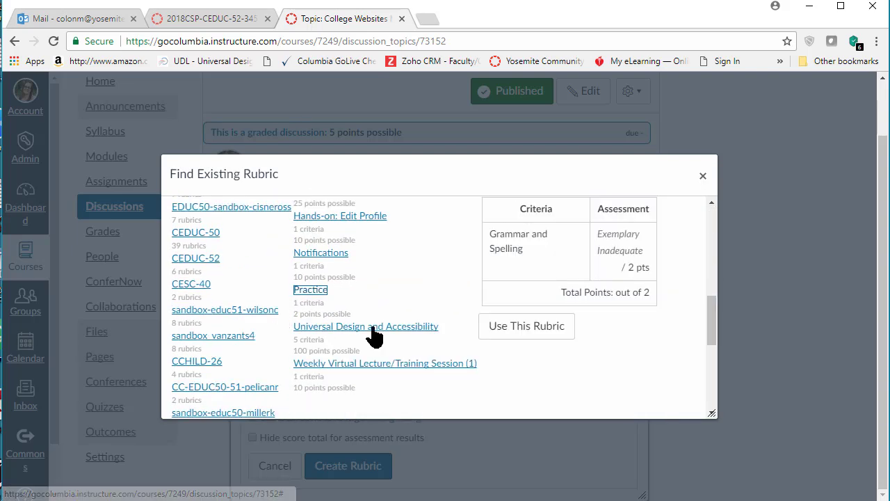
pyautogui.click(531, 331)
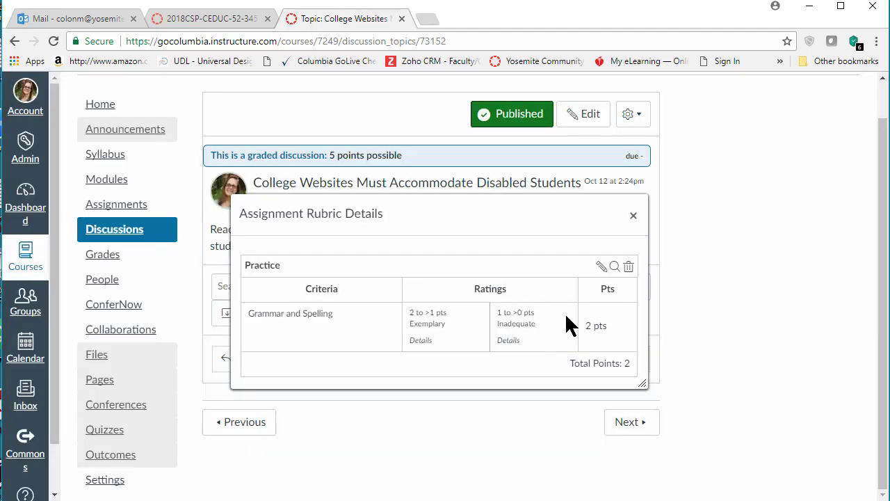
# Set the discussion's Practice rubric for use in grading, update it, and change the discussion's points to match the rubric.
pyautogui.click(598, 263)
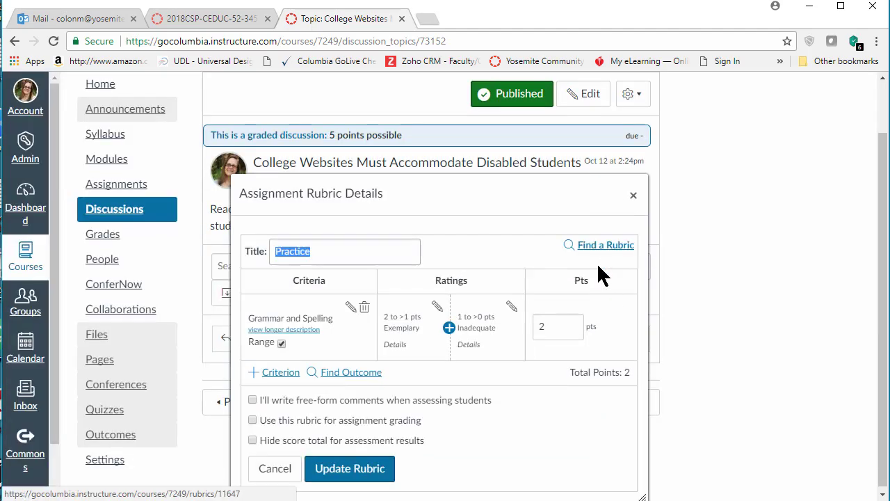
pyautogui.click(252, 421)
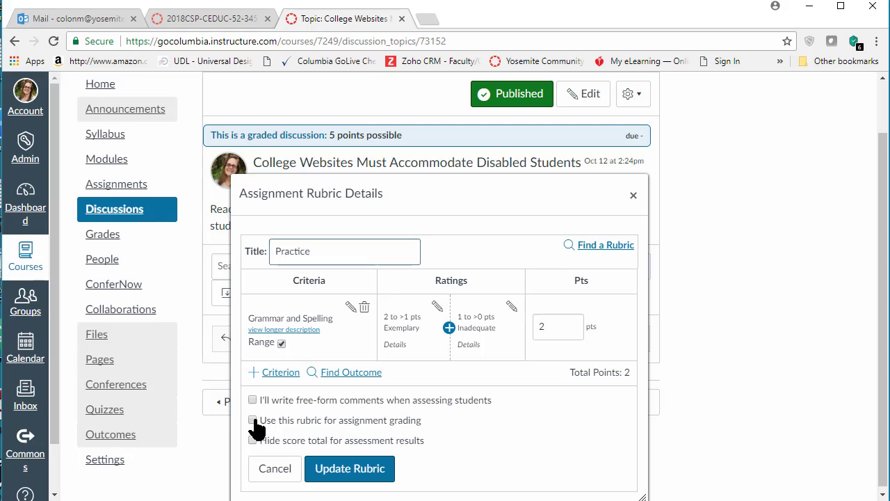
pyautogui.click(347, 470)
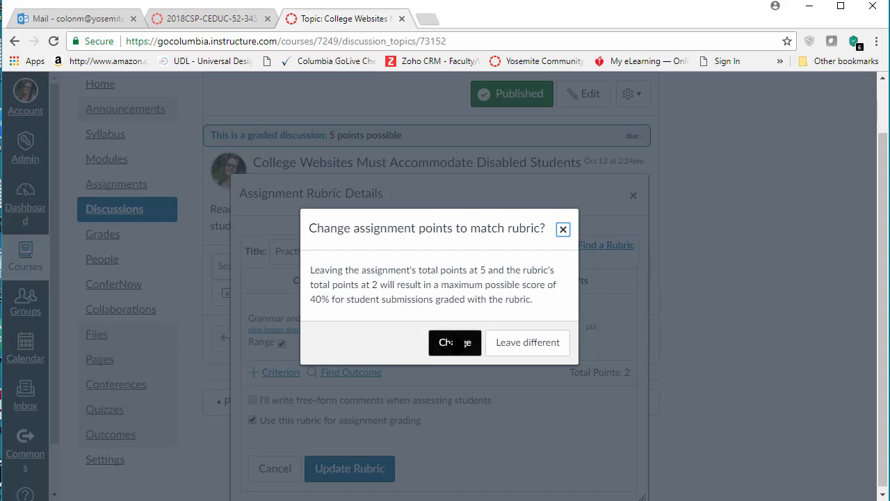
pyautogui.click(453, 341)
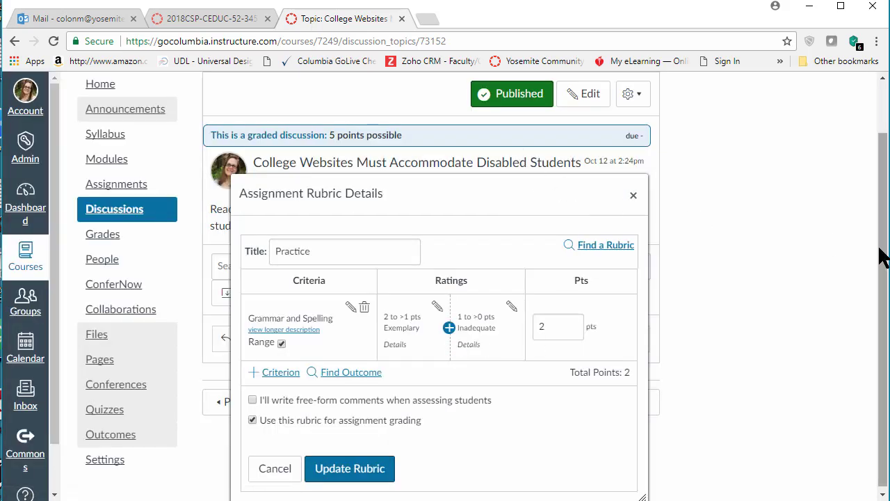
# Save the Practice rubric on the College Websites Must Accommodate Disabled Students discussion.
pyautogui.click(365, 465)
pyautogui.moveTo(516, 208); pyautogui.dragTo(518, 255)
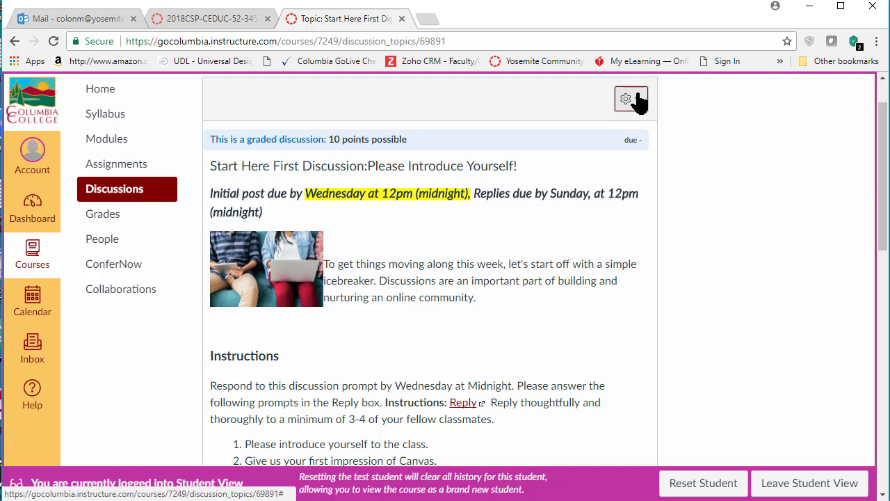
# Show the Start Here First discussion's rubric as a student, read through all its criteria, and leave Student View.
pyautogui.click(639, 101)
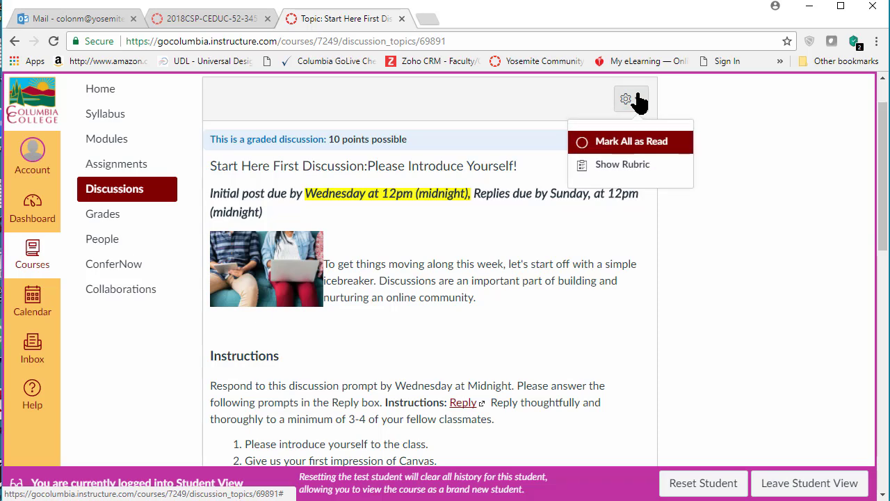
pyautogui.click(629, 174)
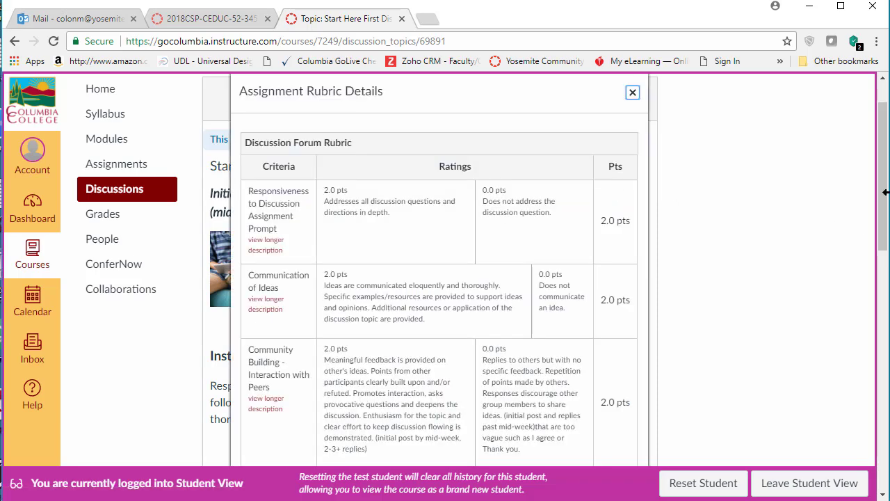
pyautogui.scroll(-2, 883, 215)
pyautogui.scroll(-3, 885, 216)
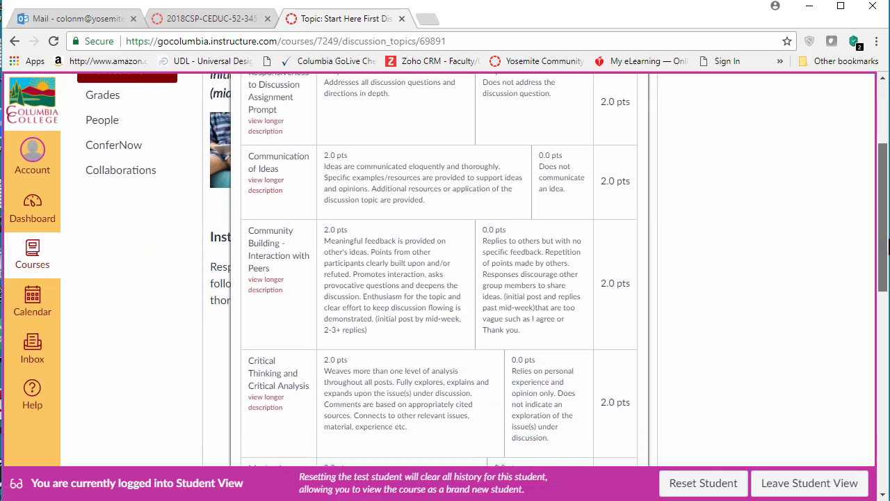
pyautogui.scroll(-3, 548, 270)
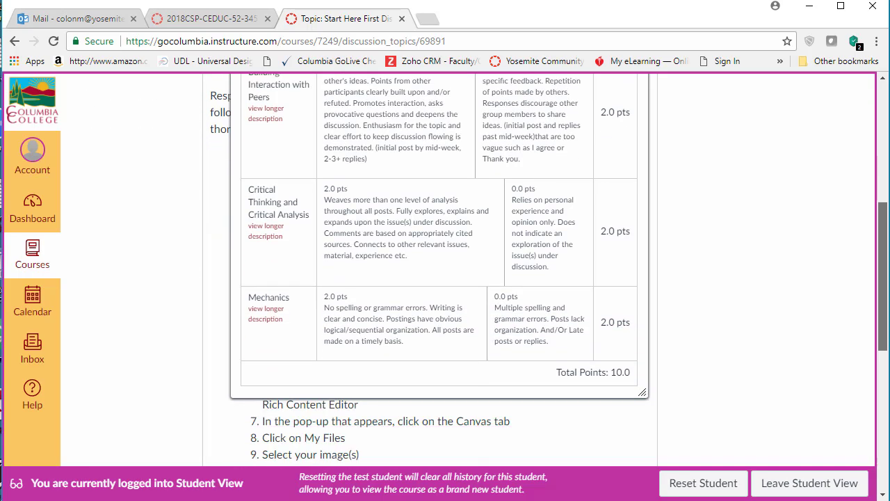
pyautogui.scroll(6, 352, 143)
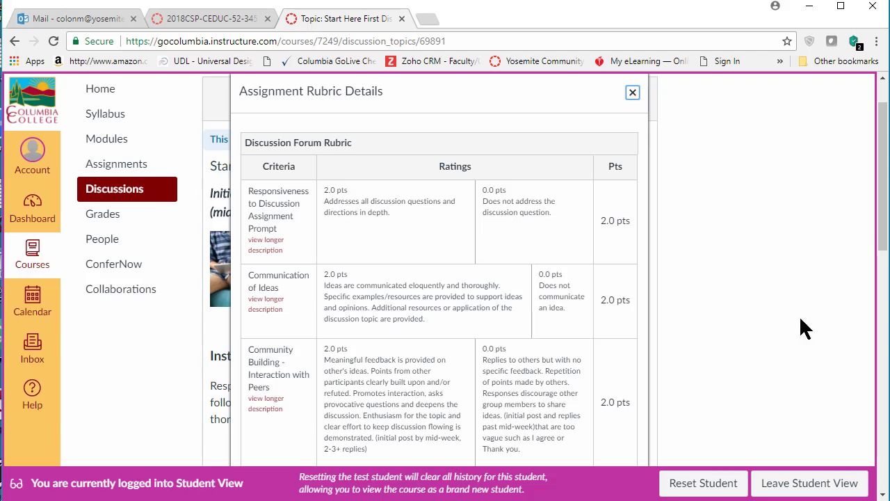
pyautogui.click(826, 483)
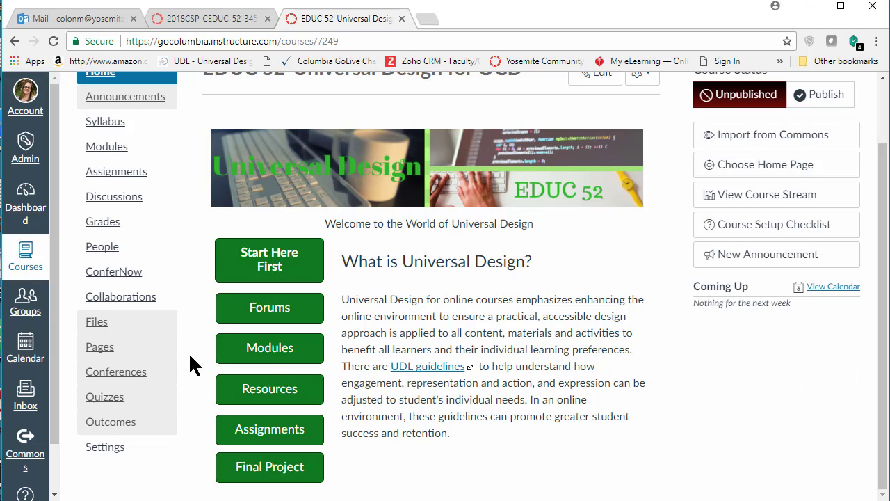
# Open the list of all the course's pages and look through it down to the Week 3 Overview page.
pyautogui.click(108, 344)
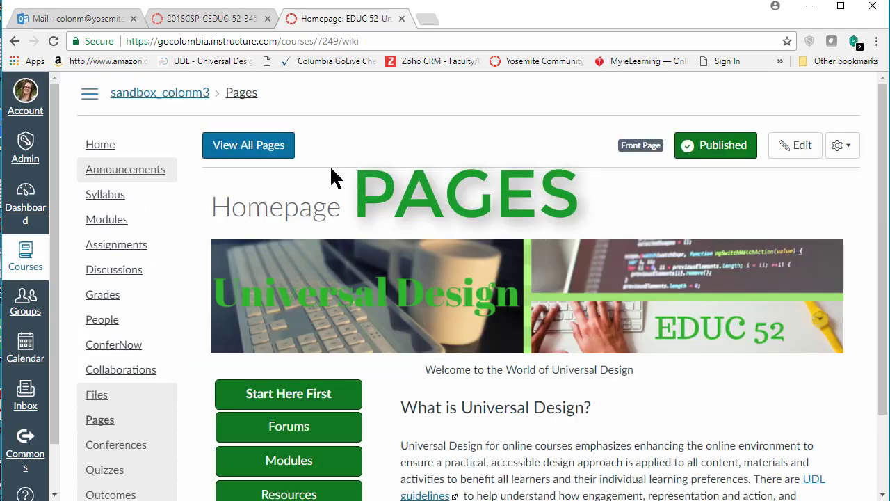
pyautogui.click(221, 147)
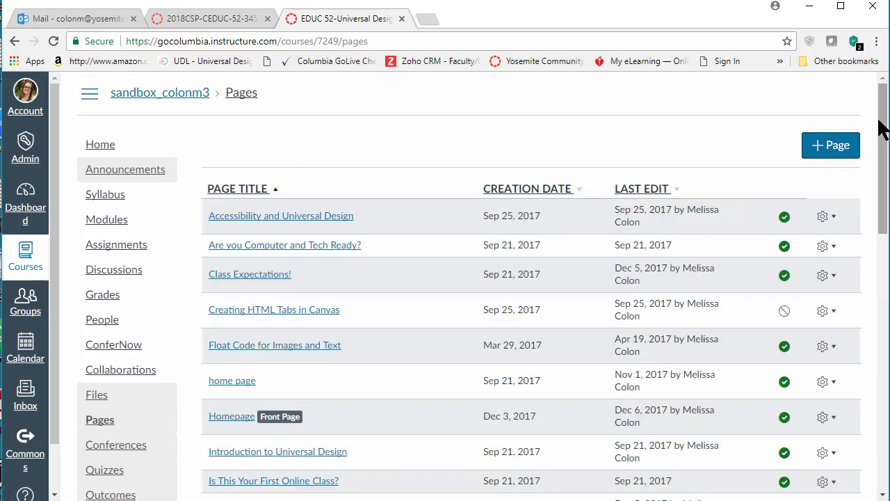
pyautogui.moveTo(878, 121); pyautogui.dragTo(884, 213)
pyautogui.scroll(3, 486, 278)
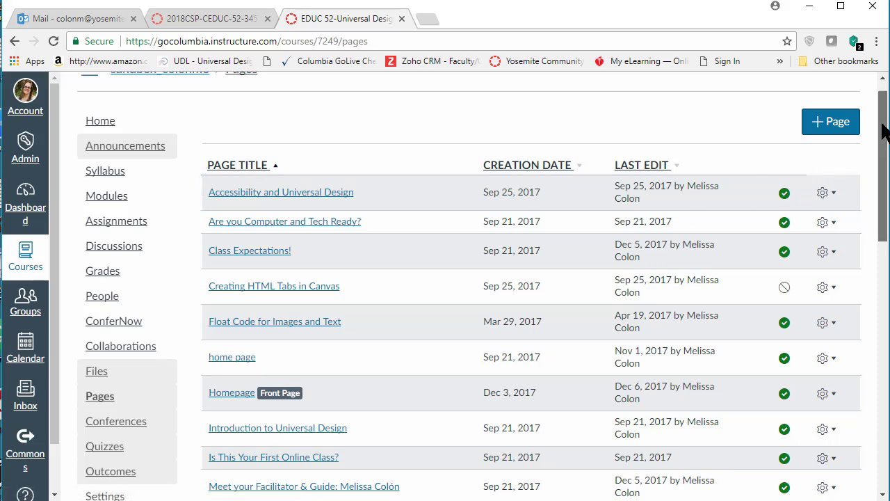
pyautogui.moveTo(883, 139); pyautogui.dragTo(887, 170)
pyautogui.scroll(-3, 587, 273)
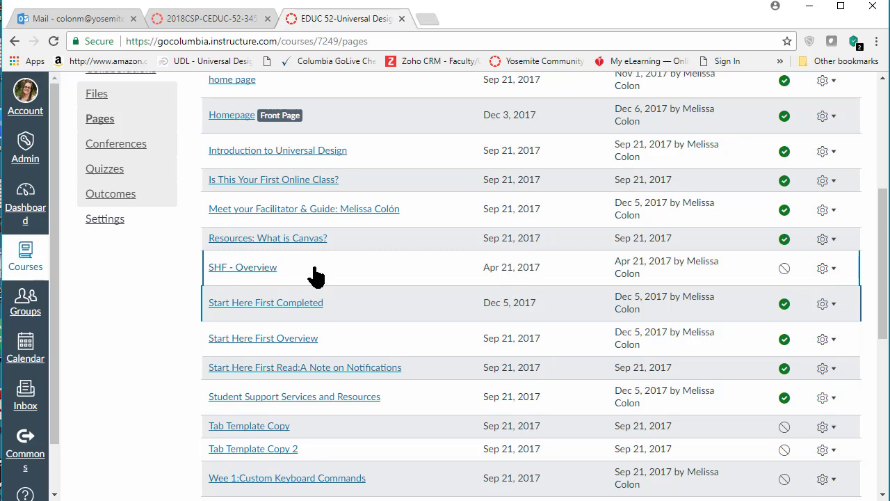
pyautogui.scroll(-10, 271, 331)
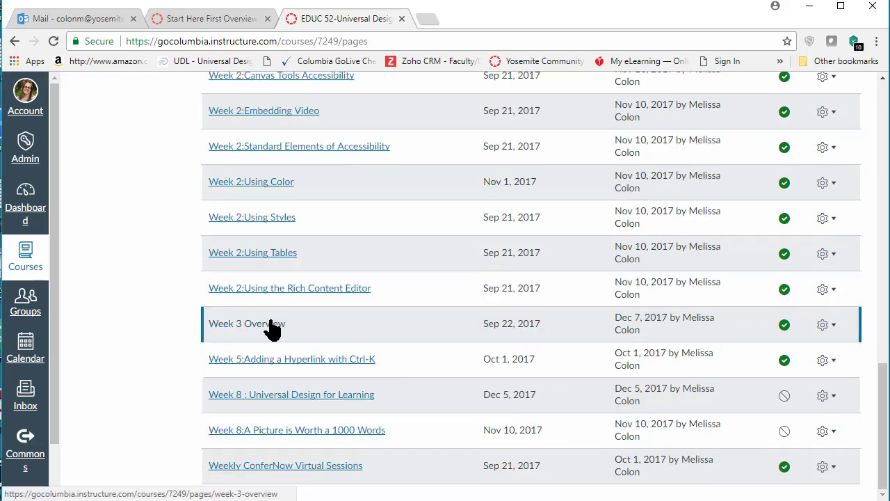
# Duplicate the Week 3 Overview page twice.
pyautogui.click(835, 326)
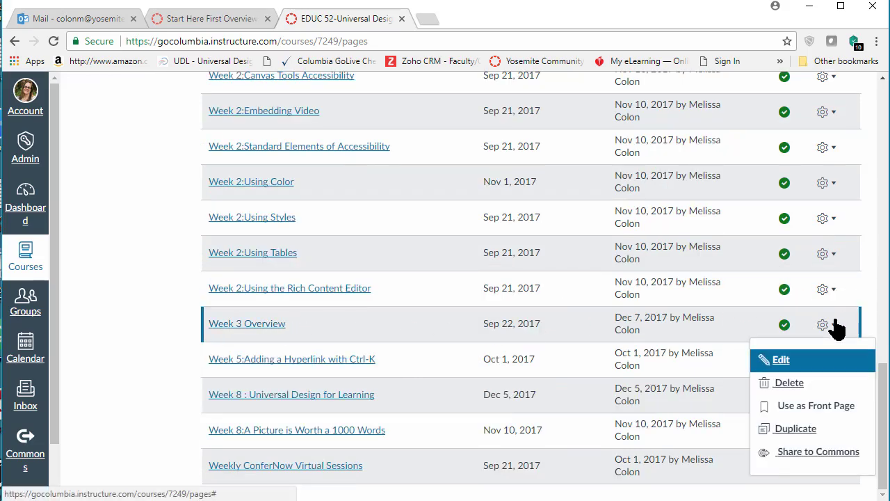
pyautogui.click(794, 436)
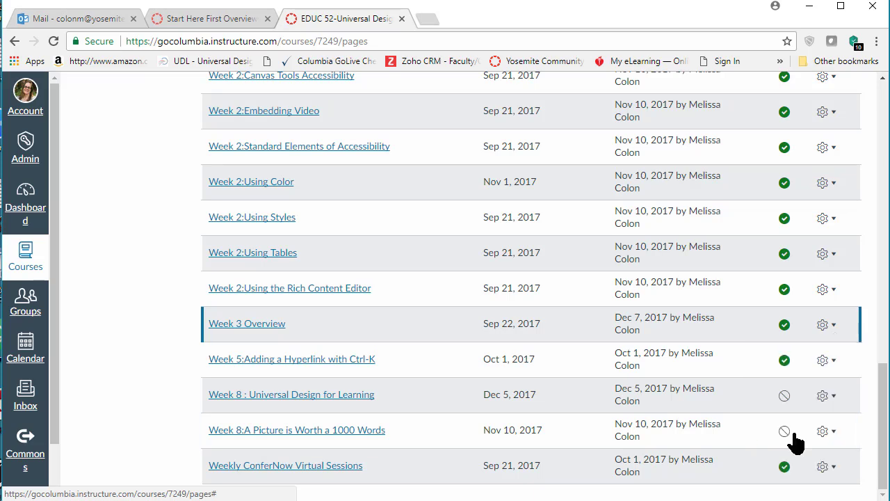
pyautogui.click(834, 326)
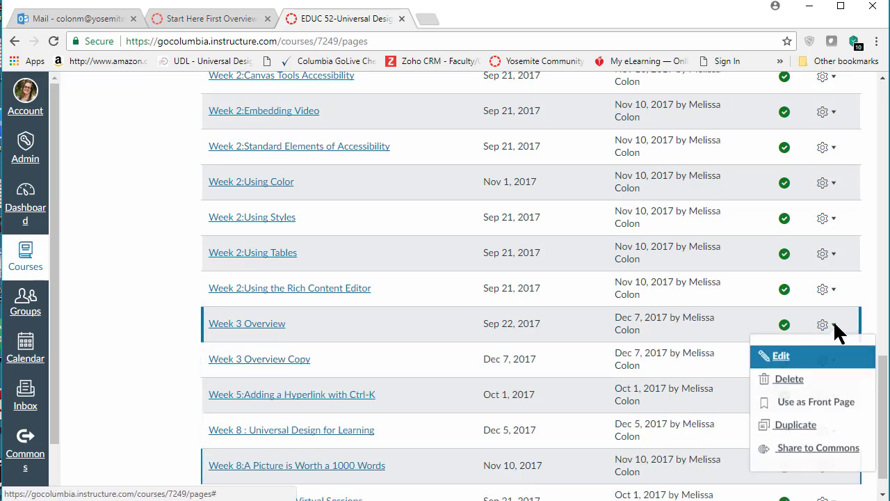
pyautogui.click(809, 427)
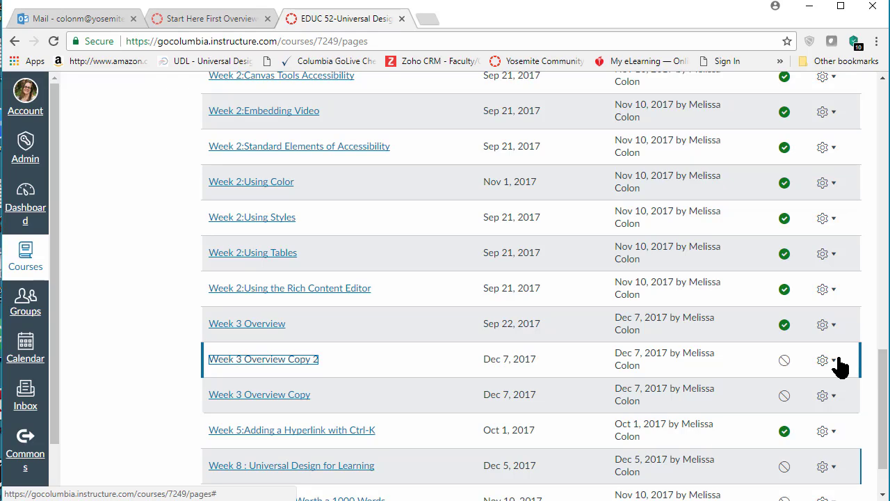
# Rename the Week 3 Overview Copy 2 page as Week 2 Overview, and save and publish it.
pyautogui.click(285, 360)
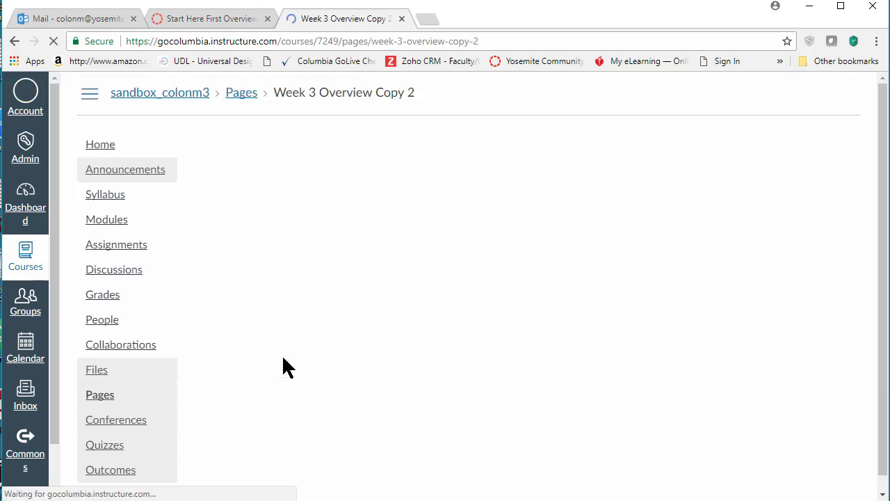
pyautogui.click(800, 147)
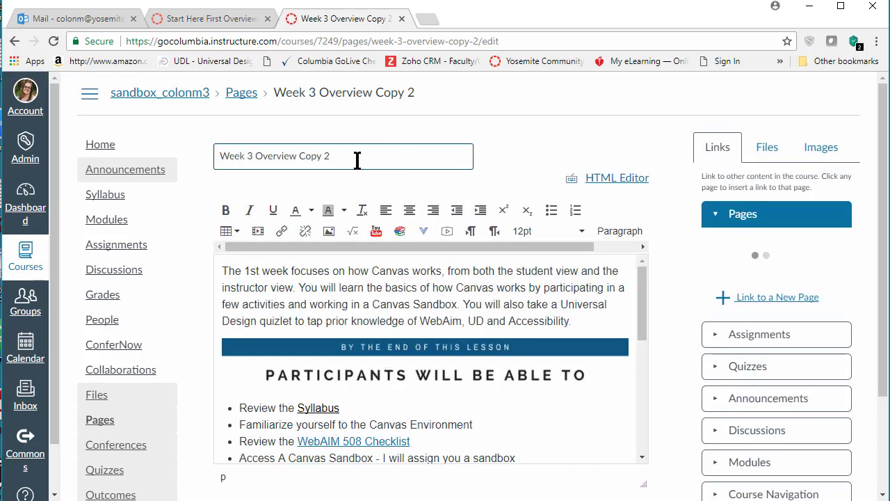
pyautogui.moveTo(357, 160); pyautogui.dragTo(254, 160)
pyautogui.click(255, 159)
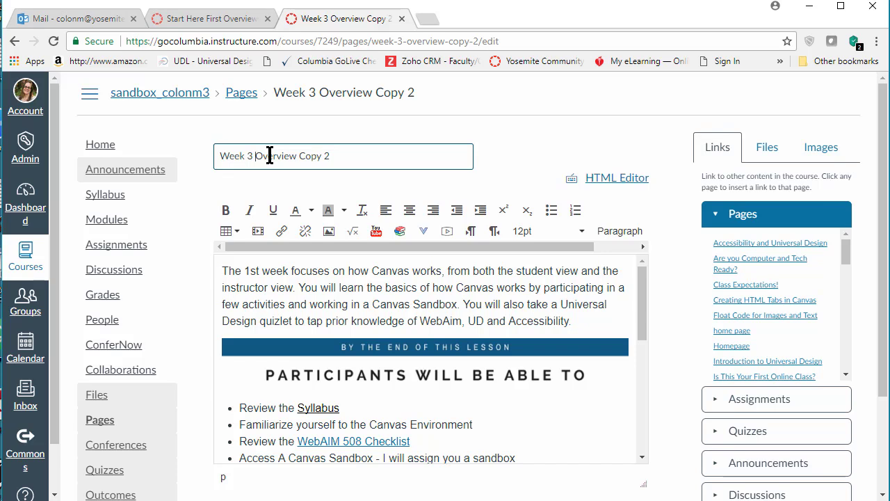
pyautogui.press('BackSpace')
pyautogui.press('BackSpace')
pyautogui.moveTo(646, 308); pyautogui.dragTo(642, 412)
pyautogui.moveTo(880, 307); pyautogui.dragTo(884, 403)
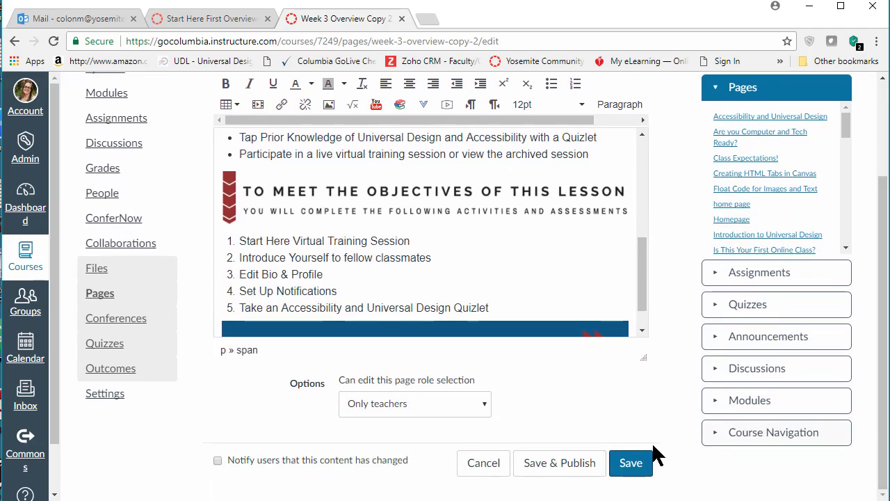
pyautogui.click(564, 467)
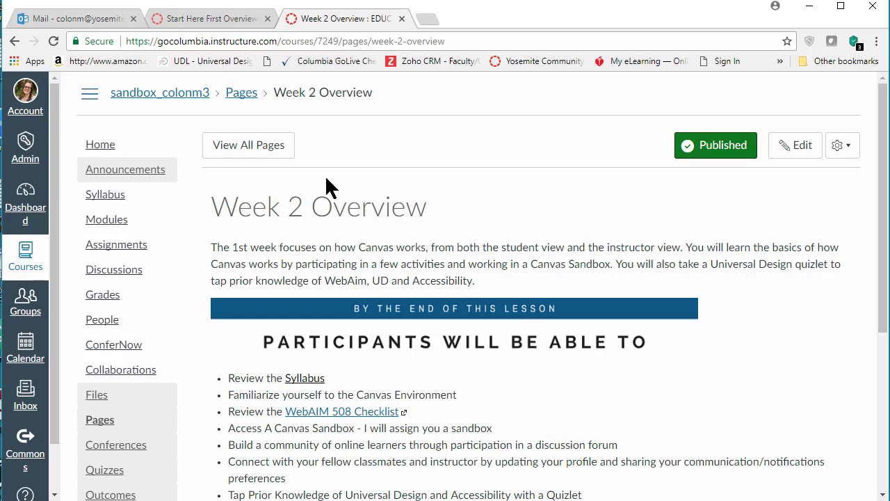
# Return to the list of all pages and check the options of the Float Code for Images and Text page.
pyautogui.click(253, 151)
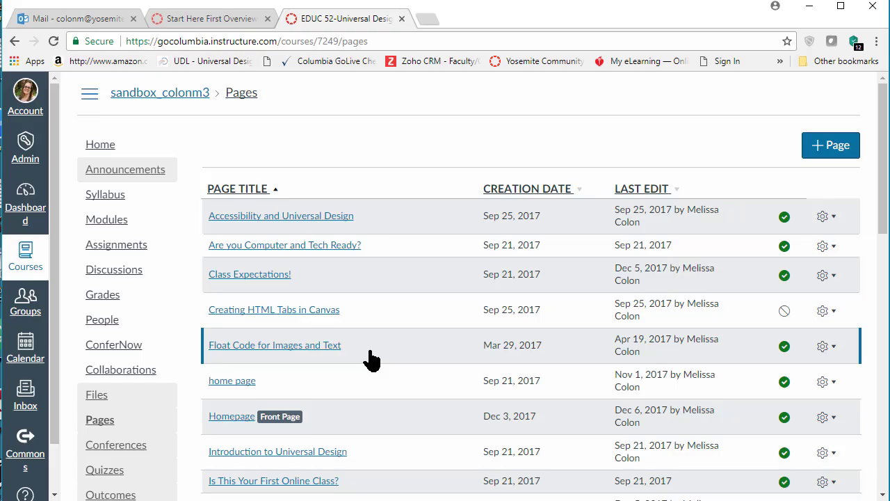
pyautogui.click(835, 347)
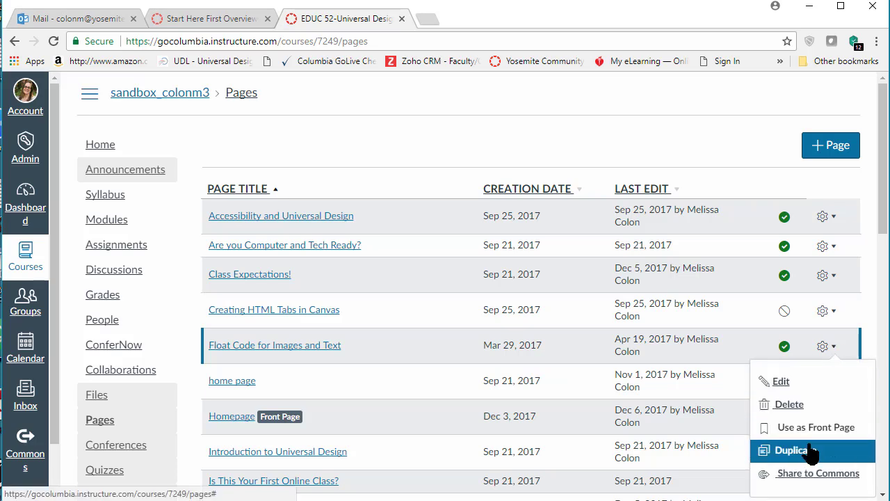
pyautogui.click(872, 306)
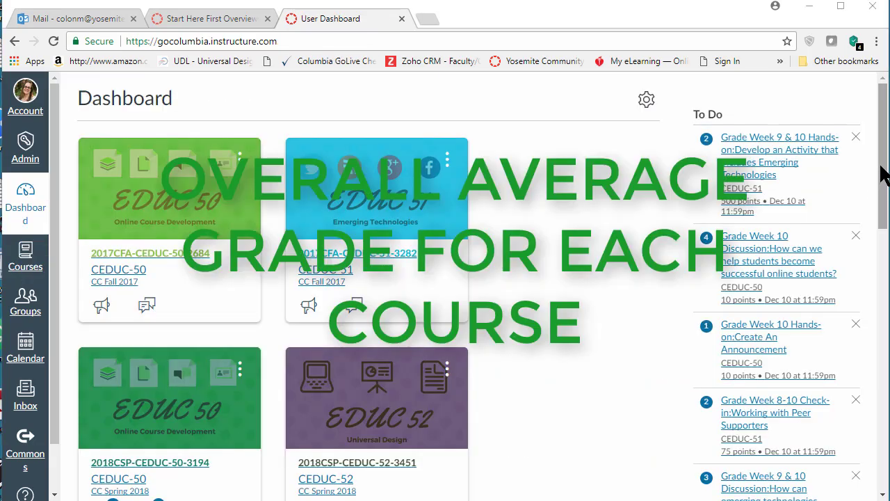
# View the overall grades of all courses from the Dashboard and open the Student Interactions Report for Quest for Online Success (Fall 16).
pyautogui.scroll(-4, 880, 183)
pyautogui.scroll(-6, 479, 286)
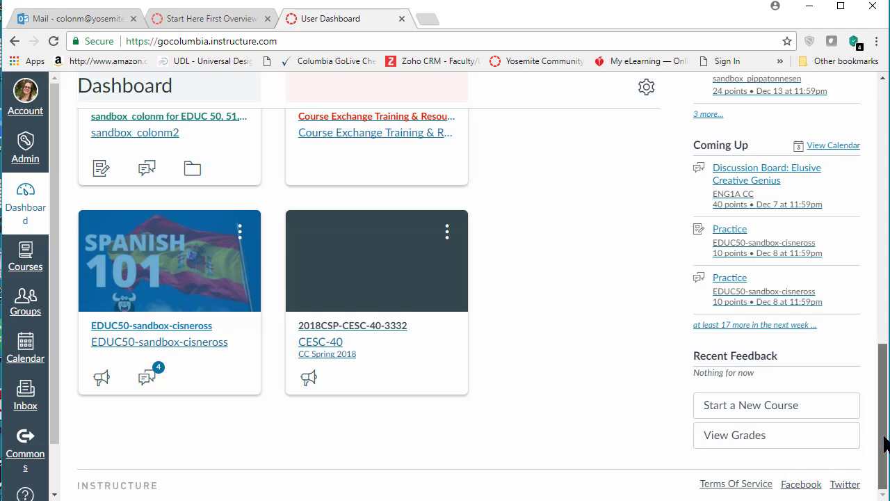
pyautogui.click(737, 444)
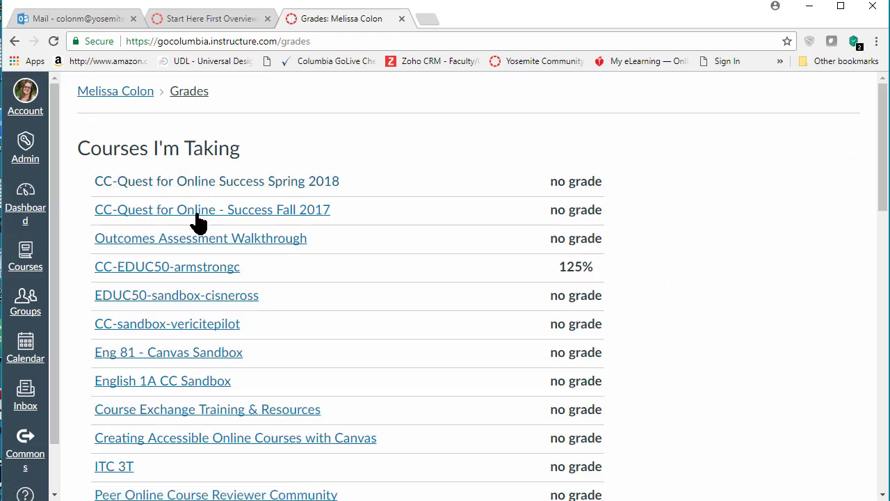
pyautogui.moveTo(880, 199); pyautogui.dragTo(884, 306)
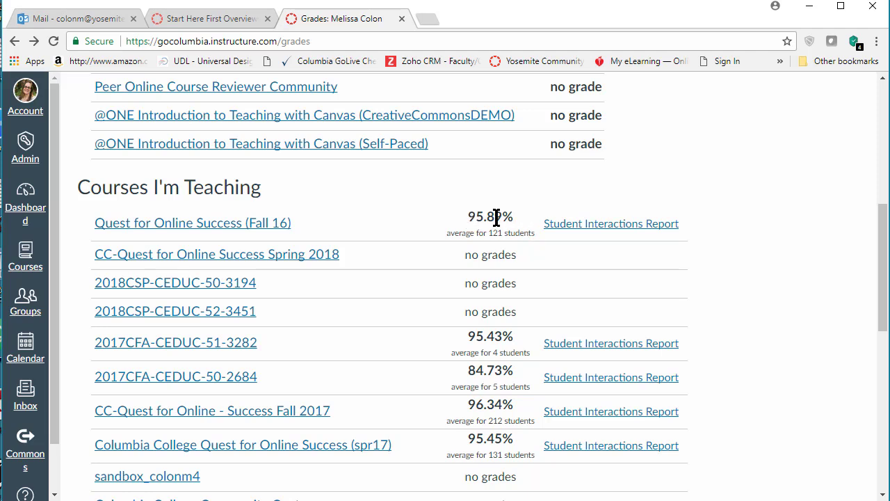
pyautogui.click(629, 232)
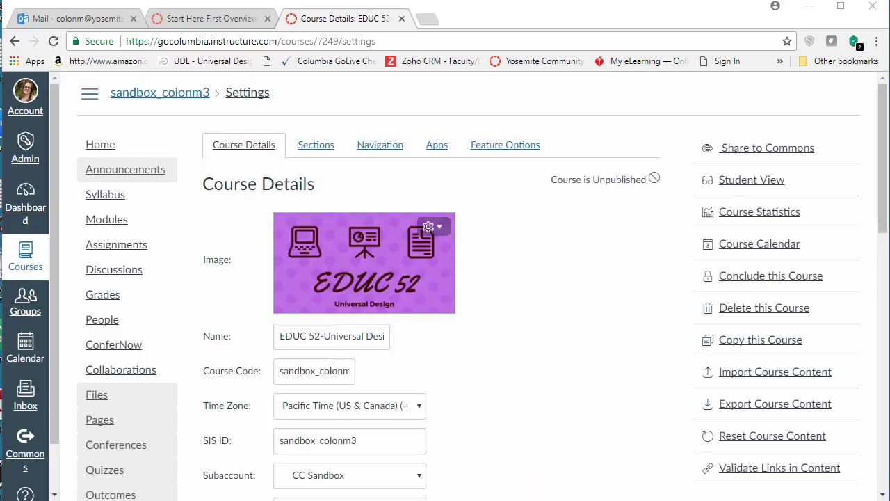
# Start a content import in the sandbox course with Copy a Canvas Course as the content type.
pyautogui.moveTo(883, 197); pyautogui.dragTo(885, 244)
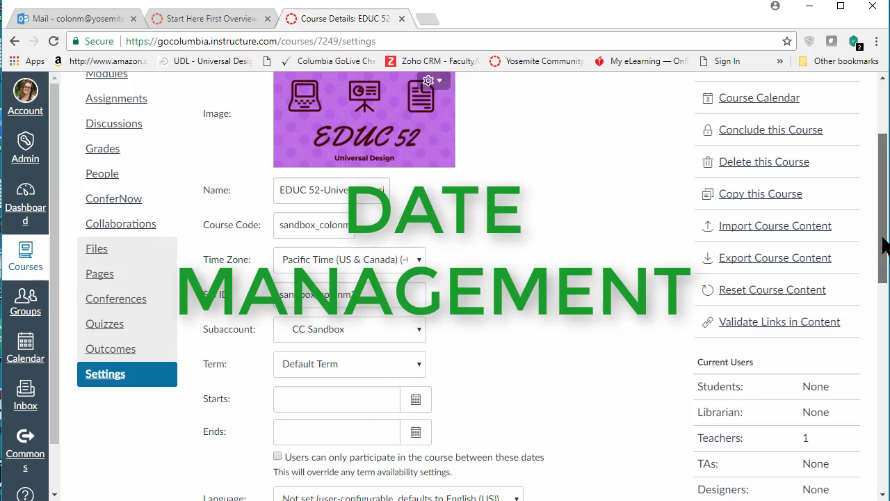
pyautogui.click(781, 233)
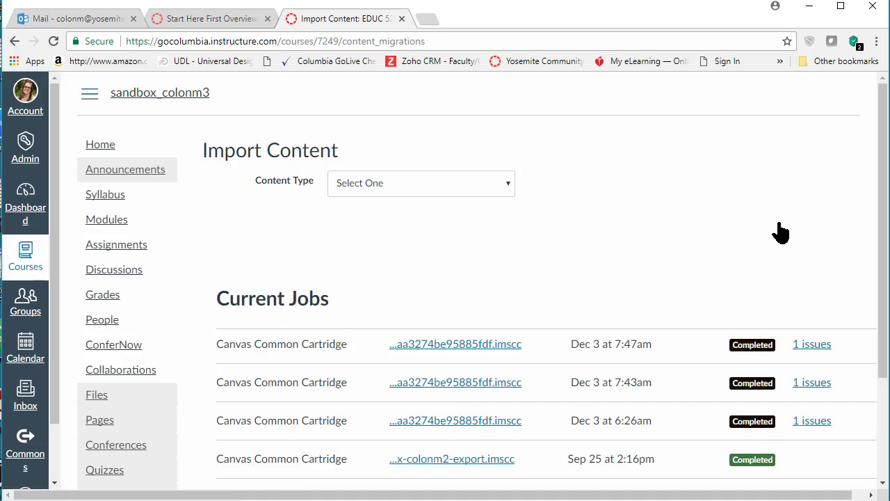
pyautogui.click(507, 186)
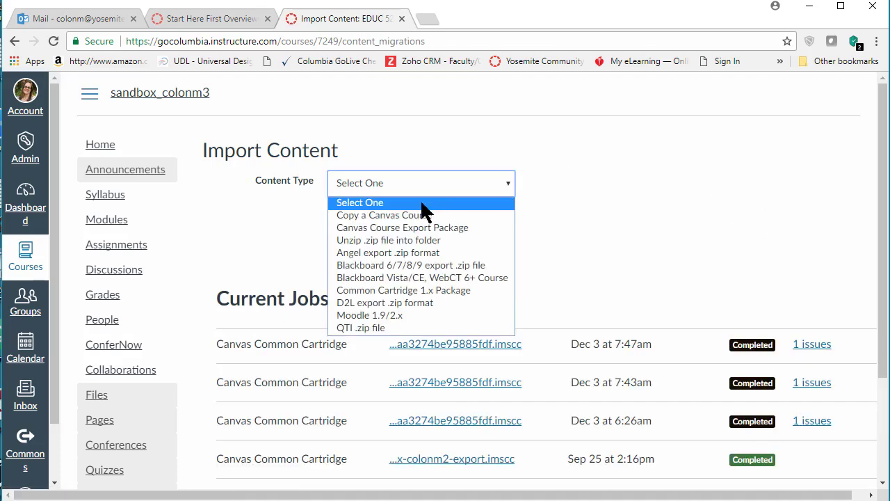
pyautogui.click(381, 214)
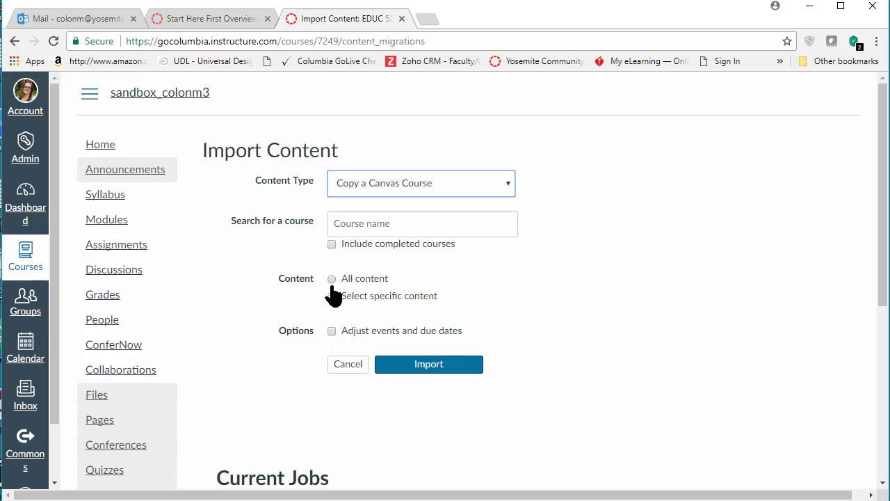
# Enable adjusting events and due dates for the import and add a weekday substitution.
pyautogui.click(332, 330)
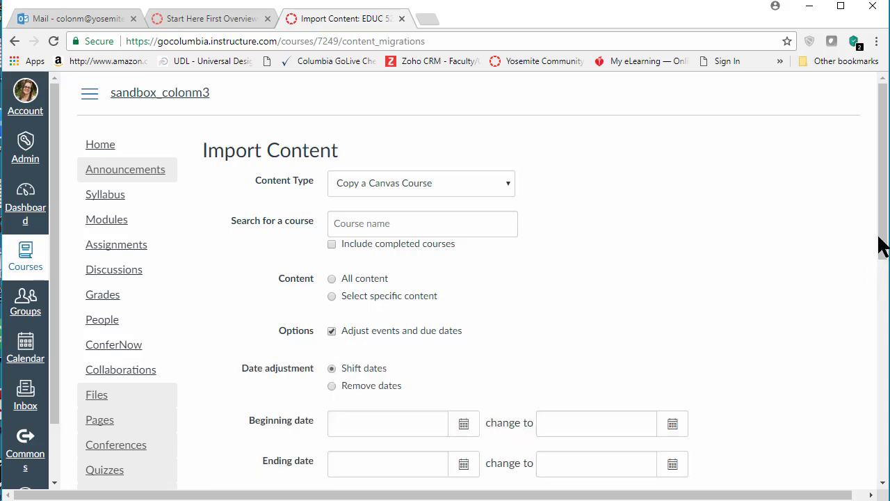
pyautogui.moveTo(882, 244); pyautogui.dragTo(882, 317)
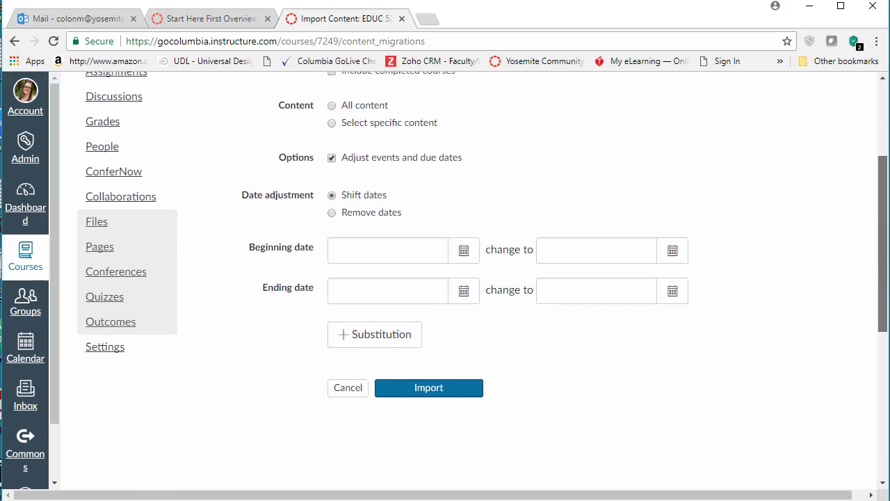
pyautogui.click(388, 335)
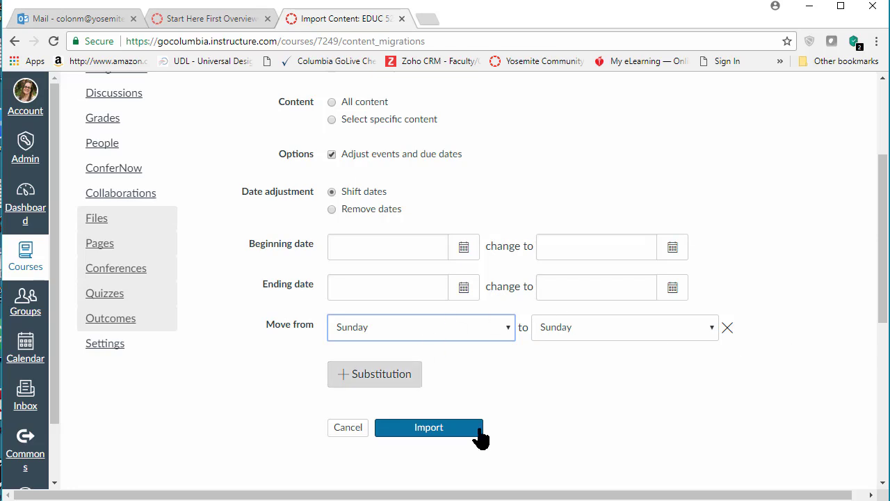
# Switch the import's date adjustment to Remove dates and open the missing-links issue of the Dec 3 at 7:47am import job.
pyautogui.click(344, 212)
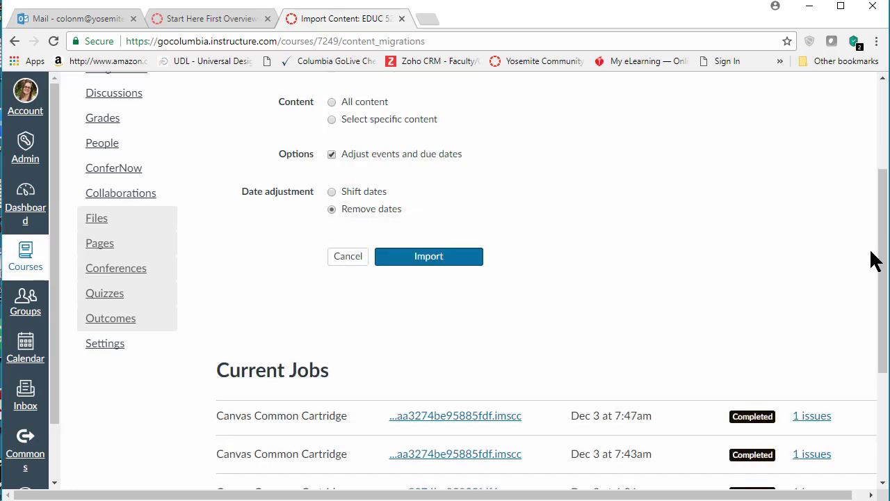
pyautogui.moveTo(882, 246); pyautogui.dragTo(887, 301)
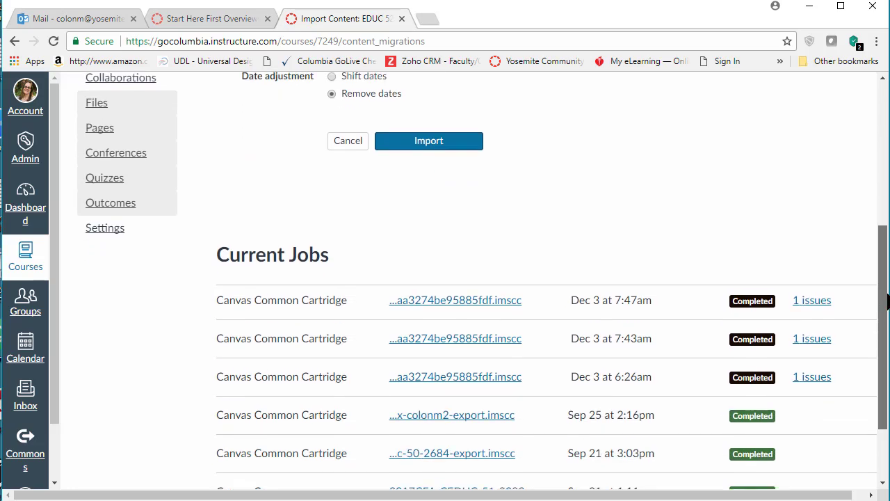
pyautogui.click(816, 300)
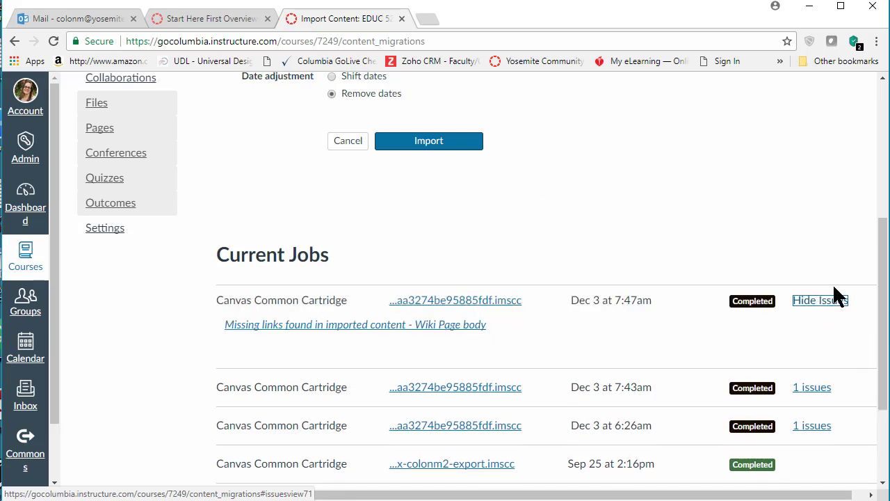
pyautogui.click(373, 332)
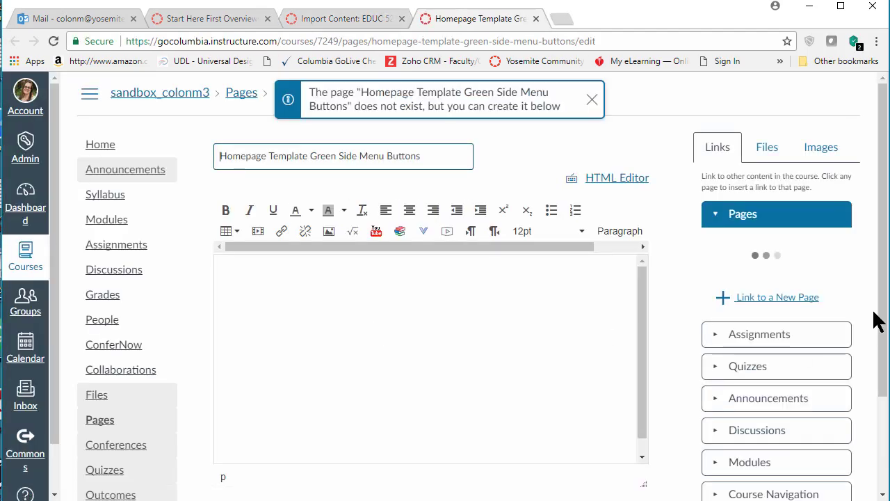
# Leave the new page unsaved for the sandbox course's settings and start a link validation of the course content.
pyautogui.moveTo(885, 153); pyautogui.dragTo(885, 173)
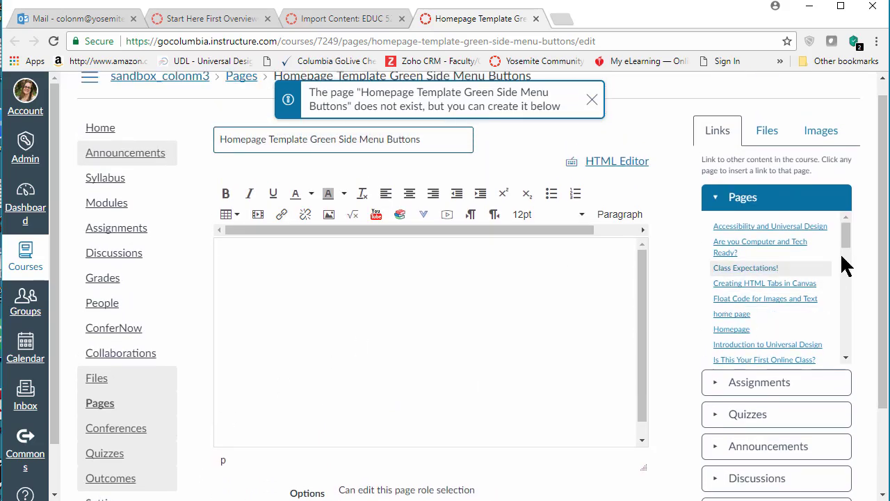
pyautogui.moveTo(883, 264); pyautogui.dragTo(883, 345)
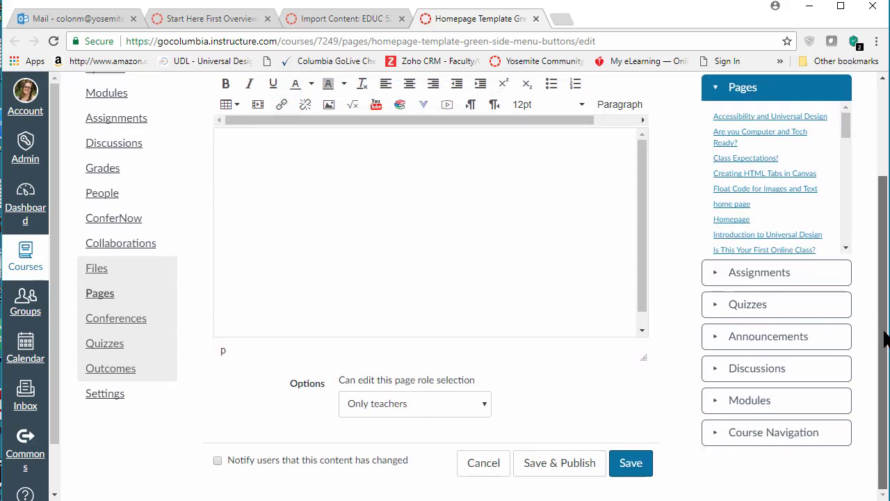
pyautogui.click(105, 395)
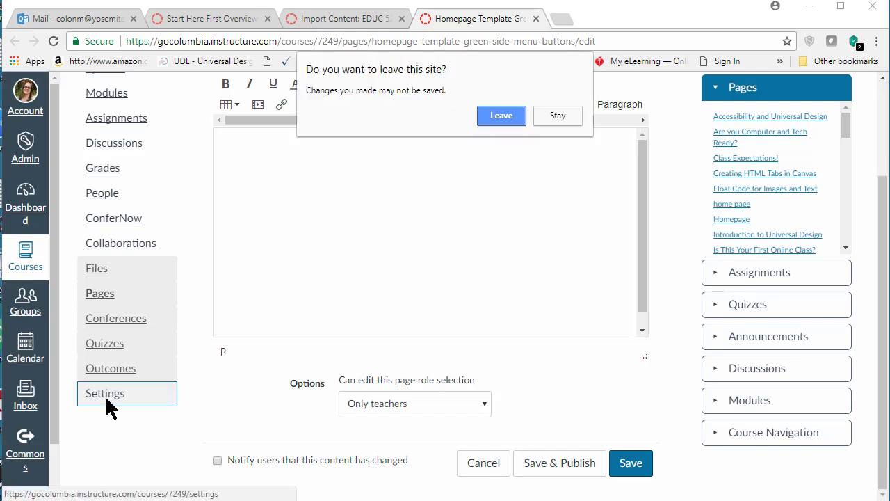
pyautogui.click(501, 117)
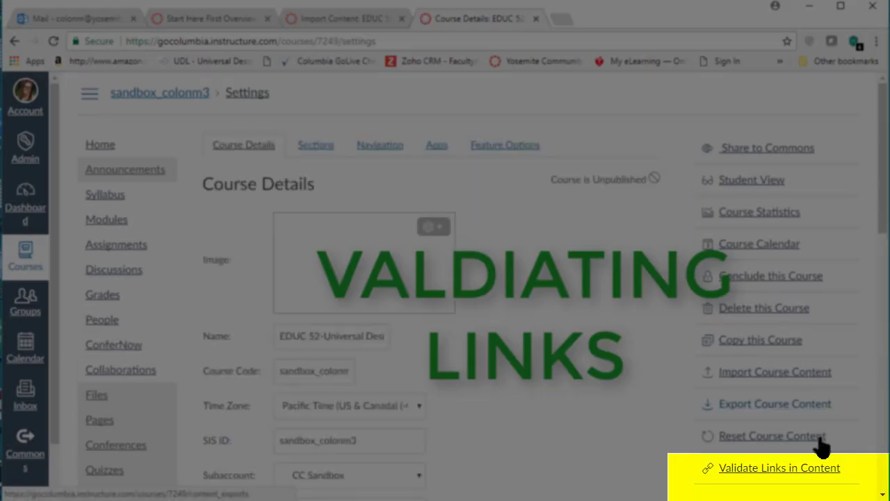
pyautogui.click(784, 472)
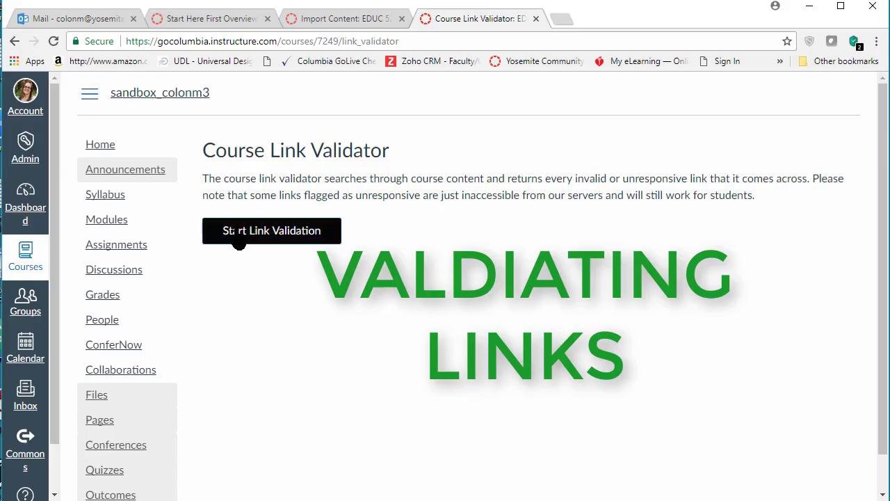
pyautogui.click(236, 236)
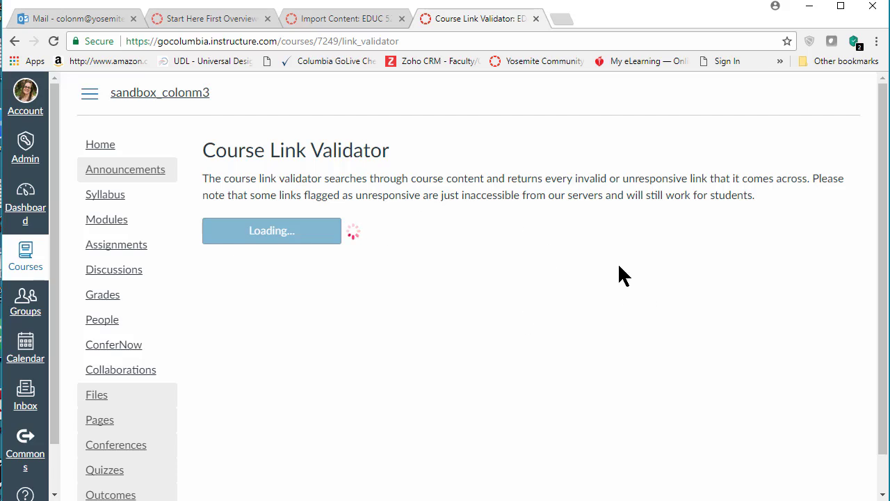